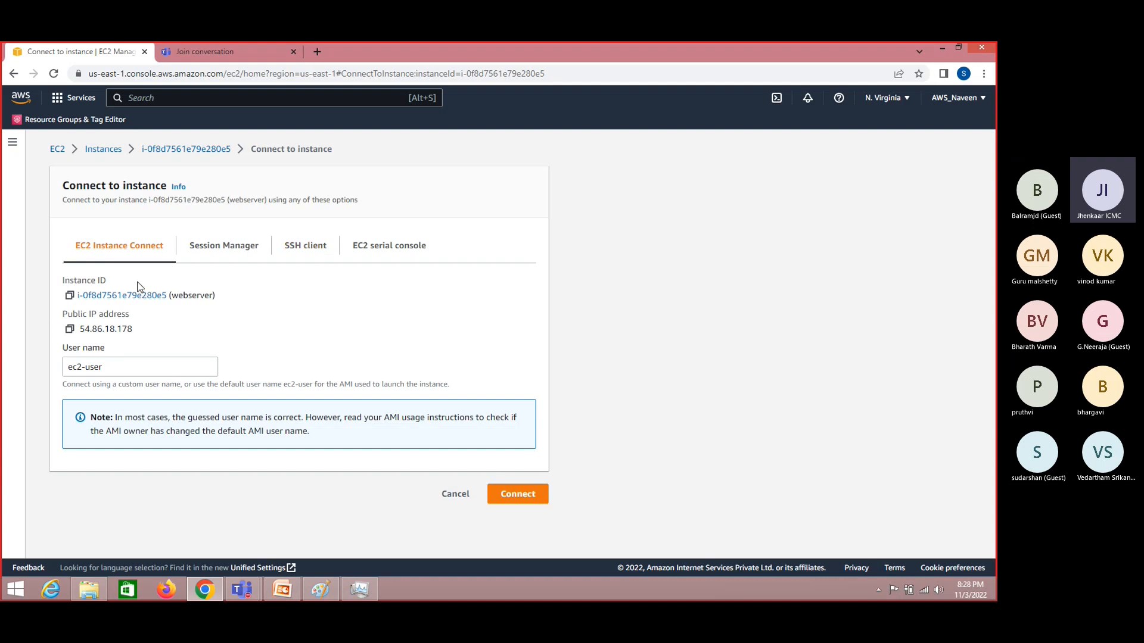
# - Connect to the webserver instance through EC2 Instance Connect with the user name ec2-user
pyautogui.click(518, 494)
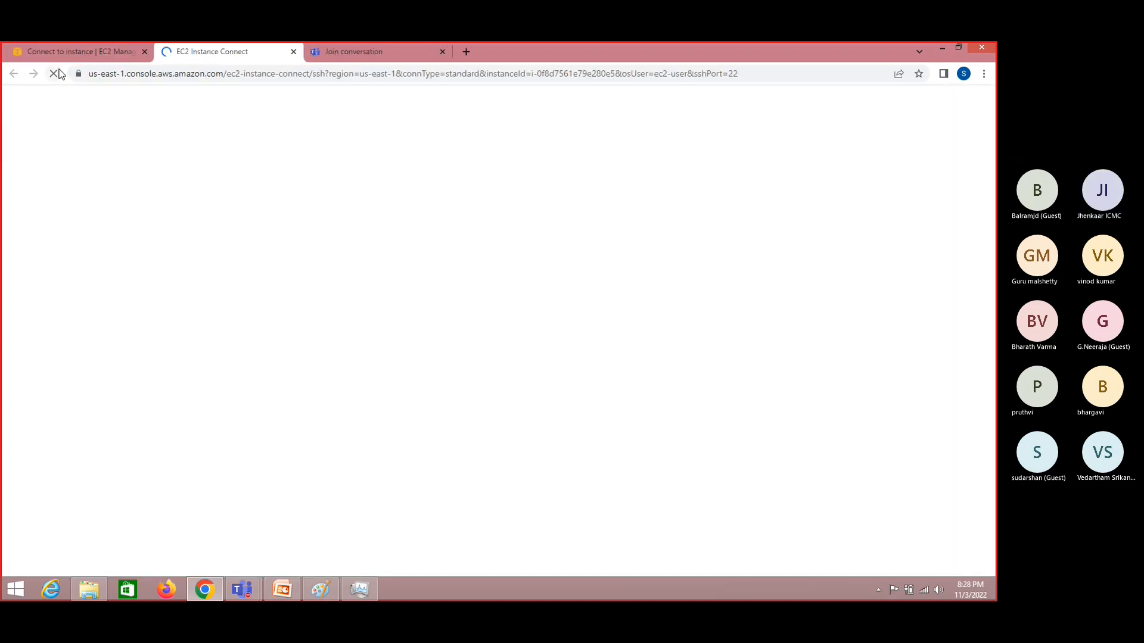
pyautogui.click(75, 49)
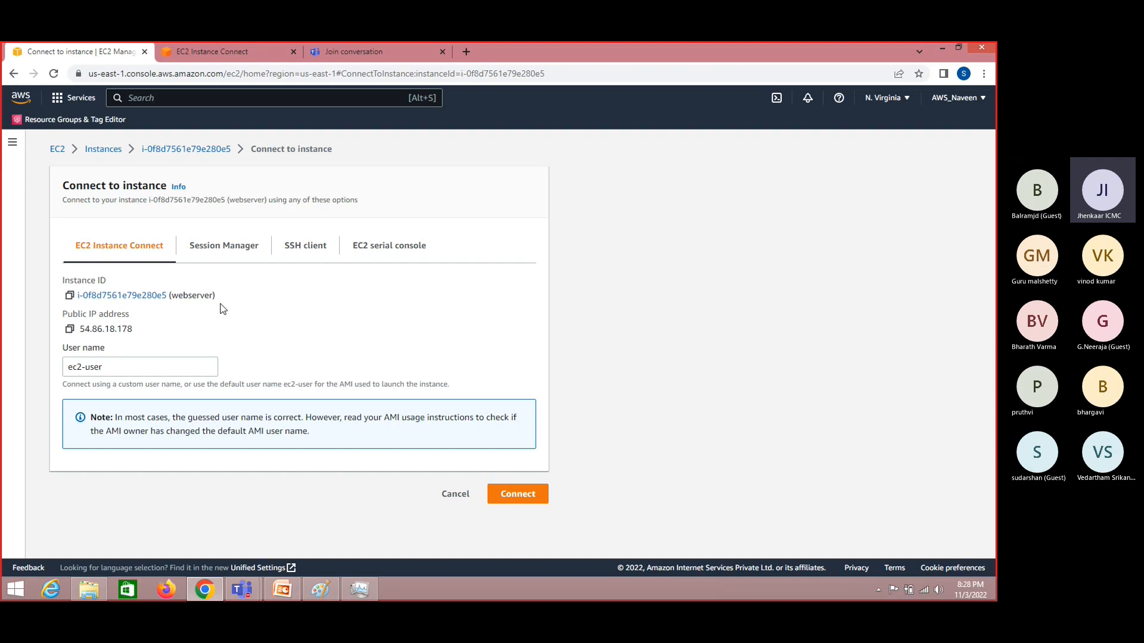
pyautogui.click(129, 373)
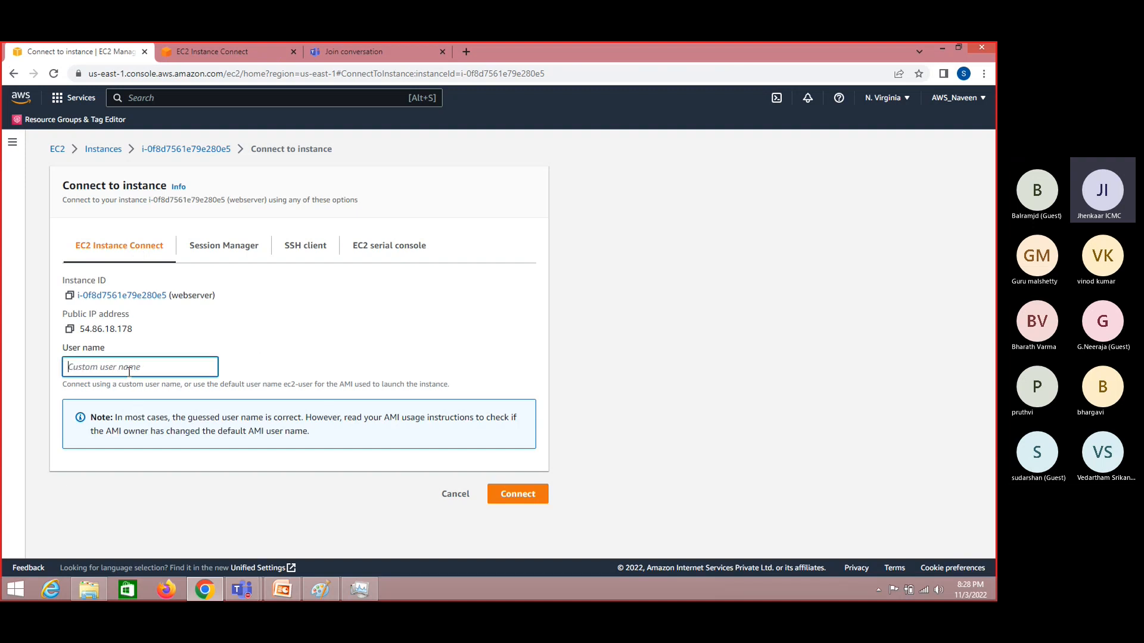
pyautogui.click(286, 357)
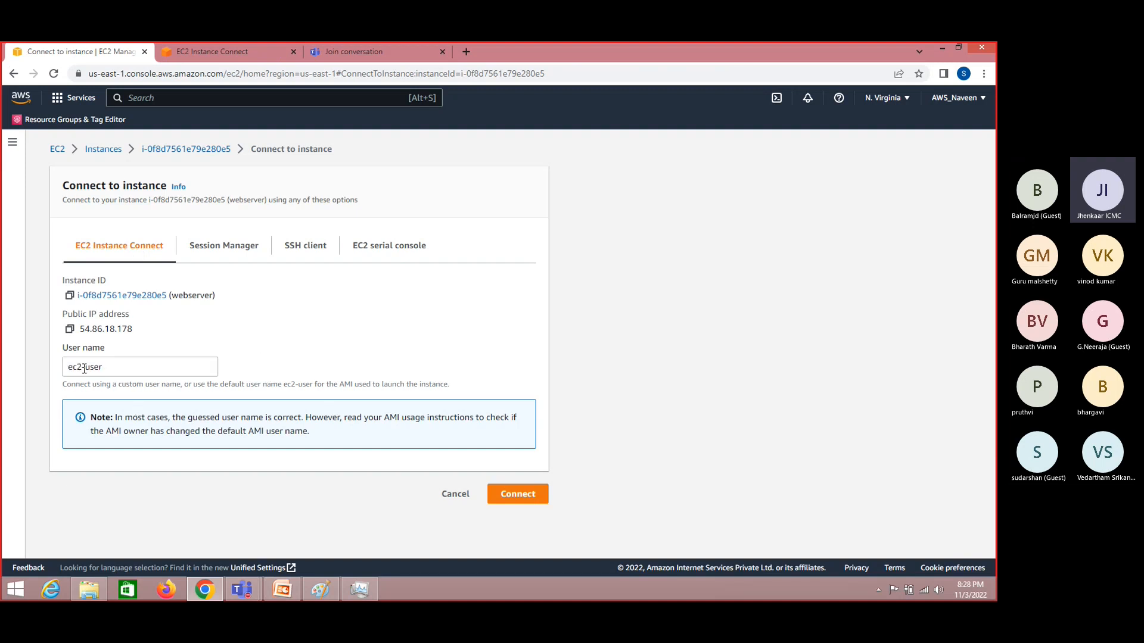
pyautogui.click(515, 502)
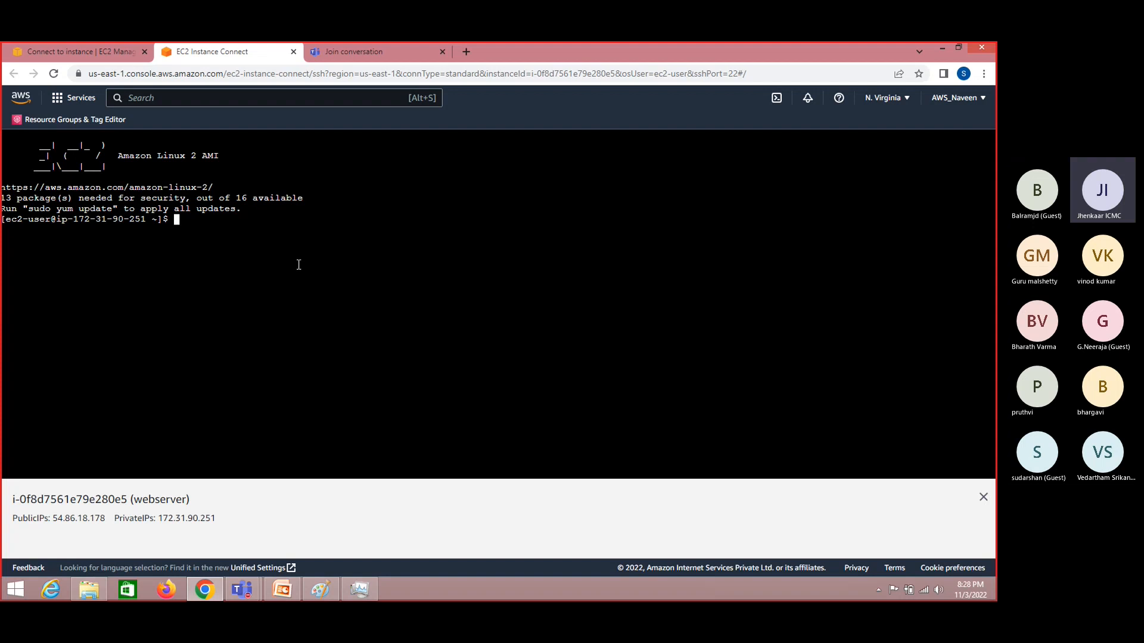
# - Try to stop the instance's network service by running "sudo service netwok stop", consulting the command on the Status Checks slide
pyautogui.write('sudo')
pyautogui.hotkey('alt', 'Tab')
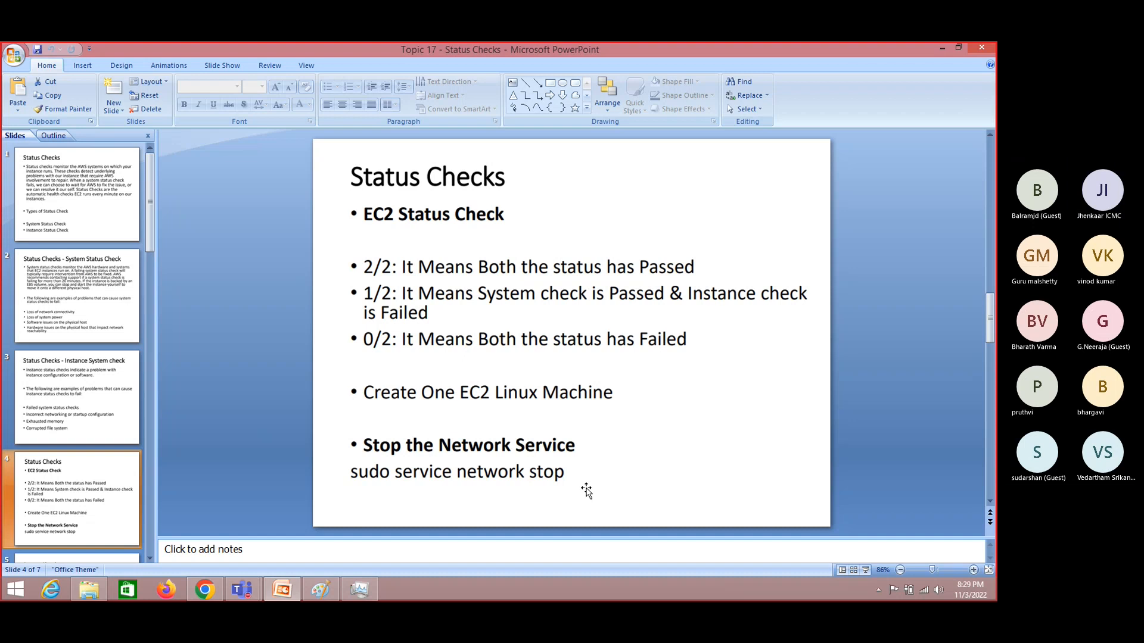
pyautogui.hotkey('alt', 'Tab')
pyautogui.write('s')
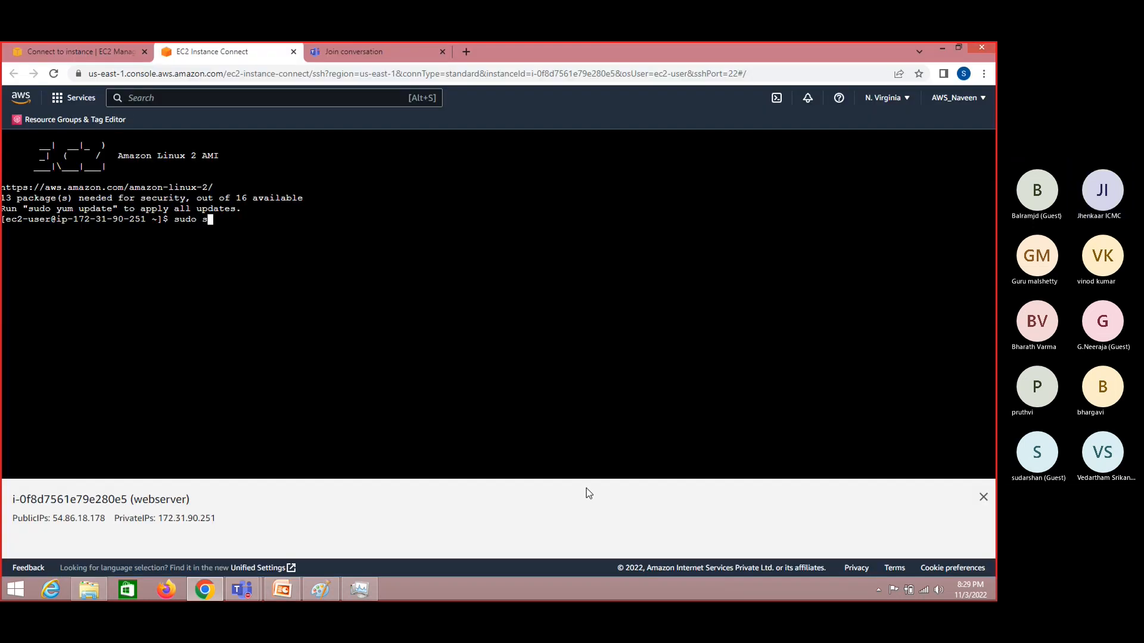
pyautogui.write('ervice ')
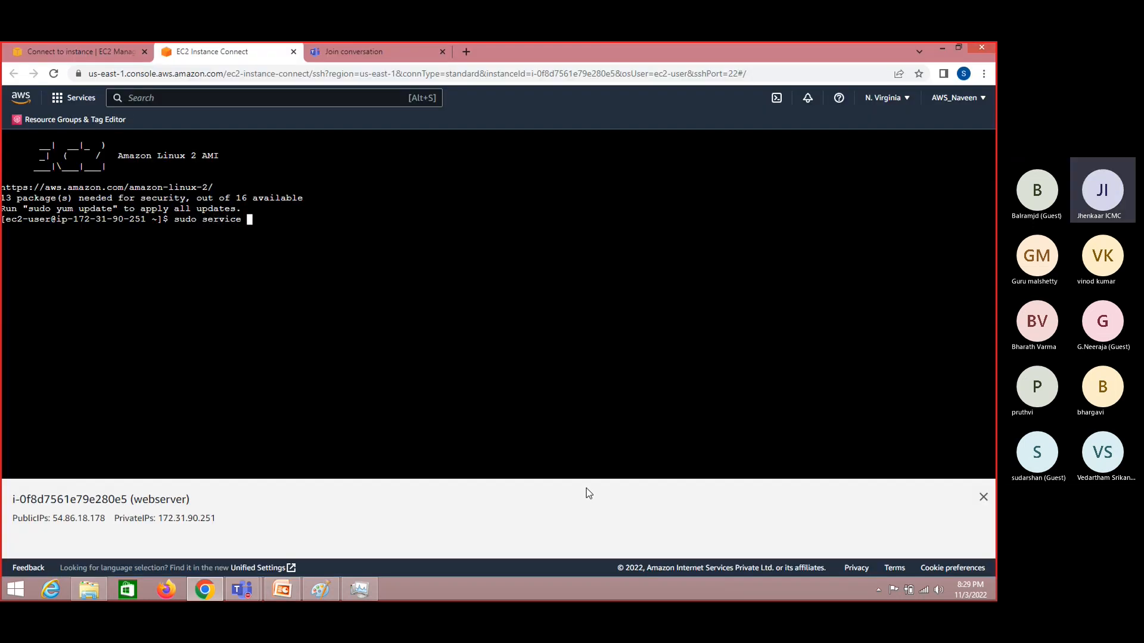
pyautogui.write('netwok stop')
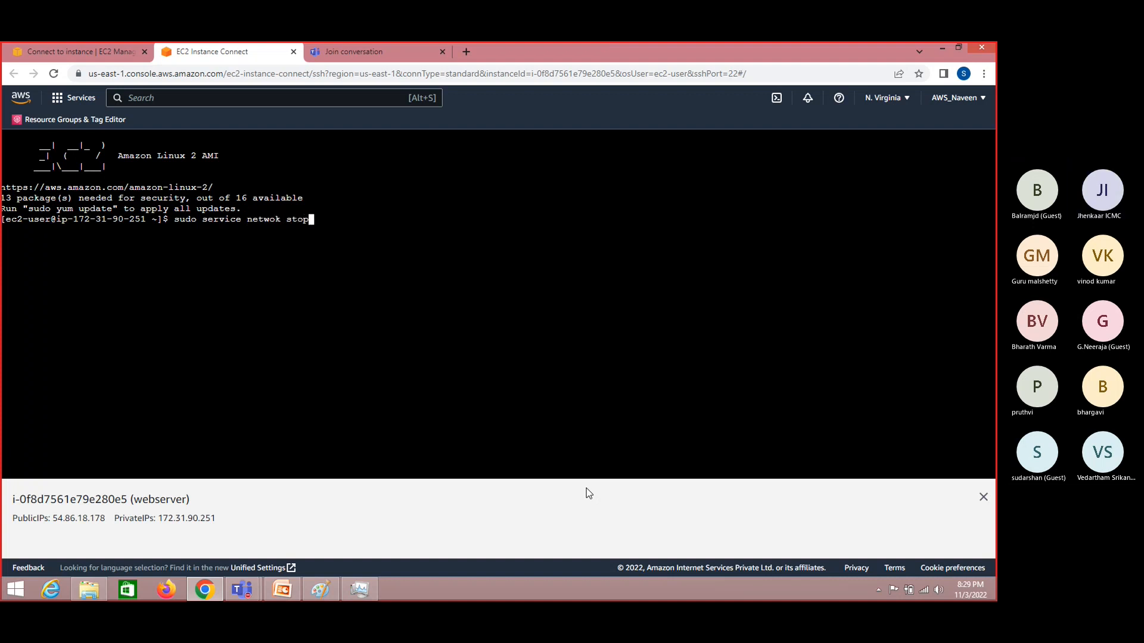
pyautogui.press('Return')
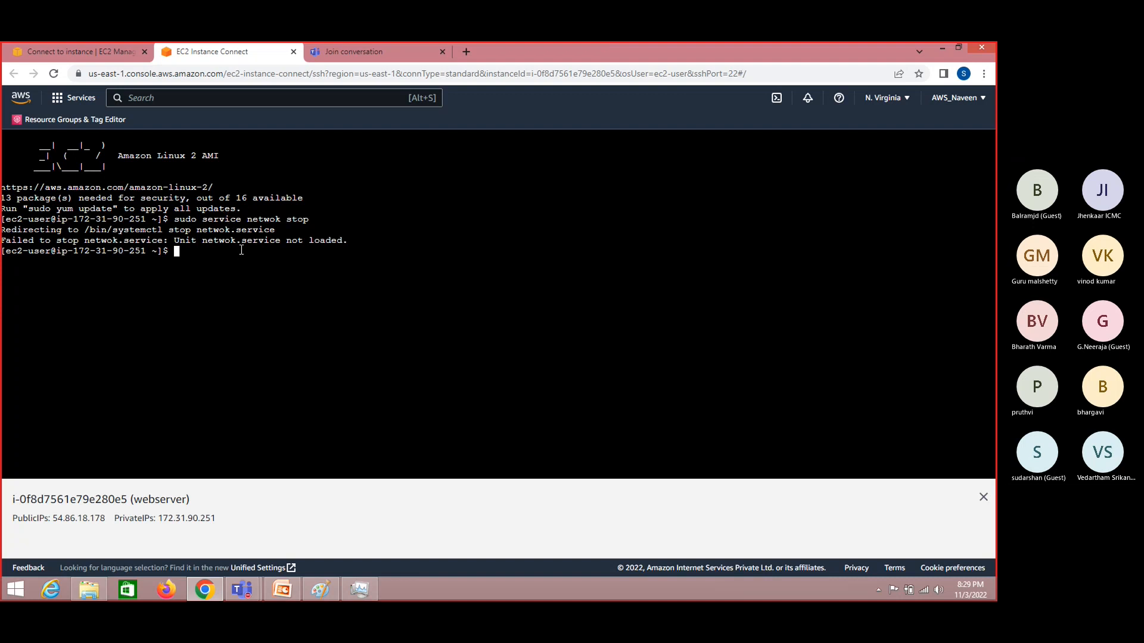
# - Correct the misspelled service name in the previous command and run "sudo service network stop"
pyautogui.press('Up')
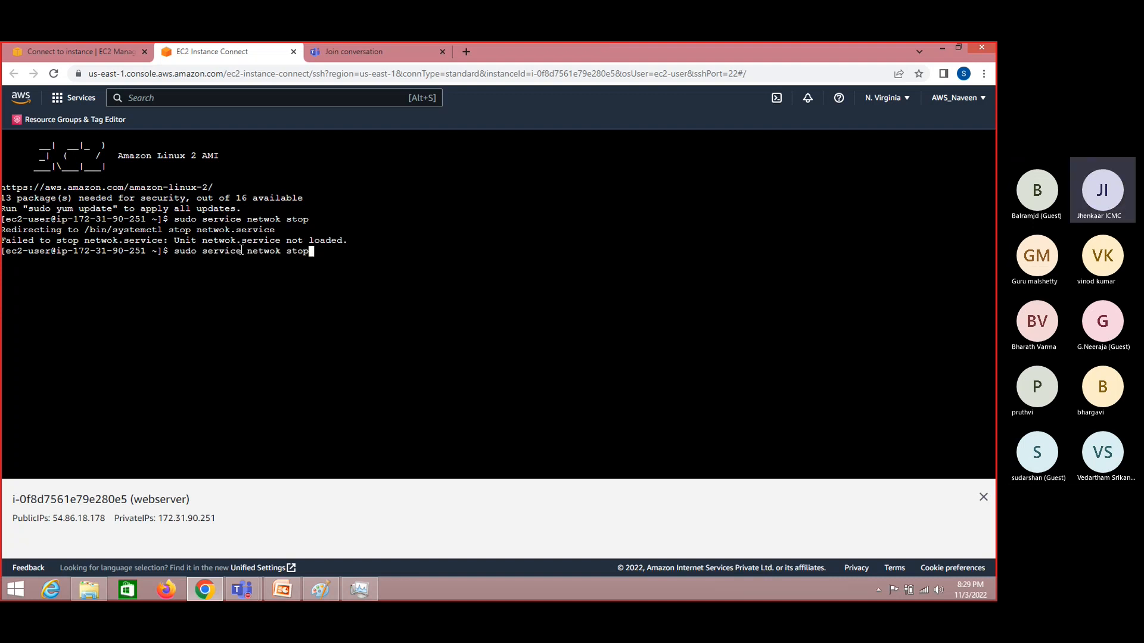
pyautogui.press('Left')
pyautogui.press('Left')
pyautogui.press('Left')
pyautogui.press('Left')
pyautogui.press('Left')
pyautogui.press('Left')
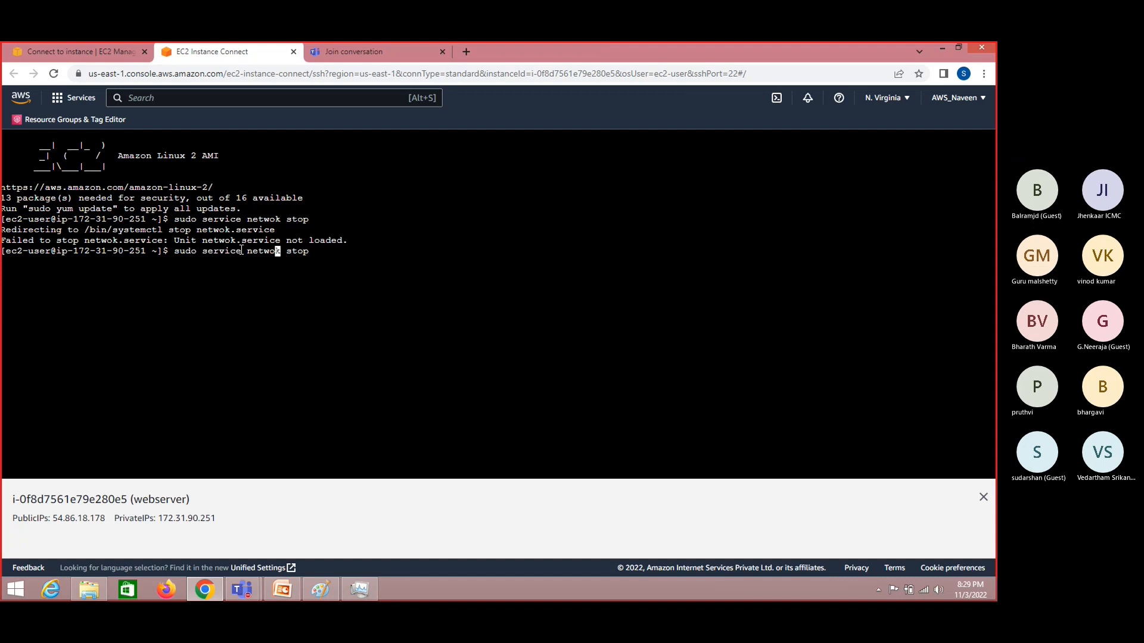
pyautogui.write('r')
pyautogui.press('Return')
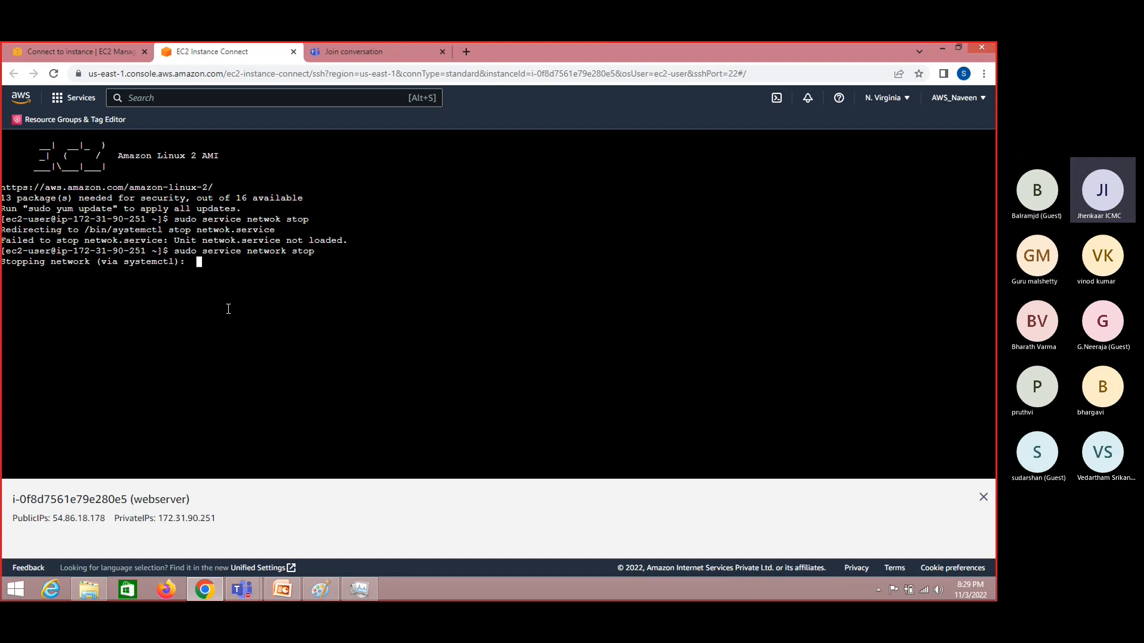
pyautogui.doubleClick(265, 252)
pyautogui.doubleClick(270, 252)
pyautogui.click(242, 268)
# - Return to the EC2 Instances list and refresh it repeatedly to check the webserver's status check
pyautogui.click(107, 55)
pyautogui.click(105, 150)
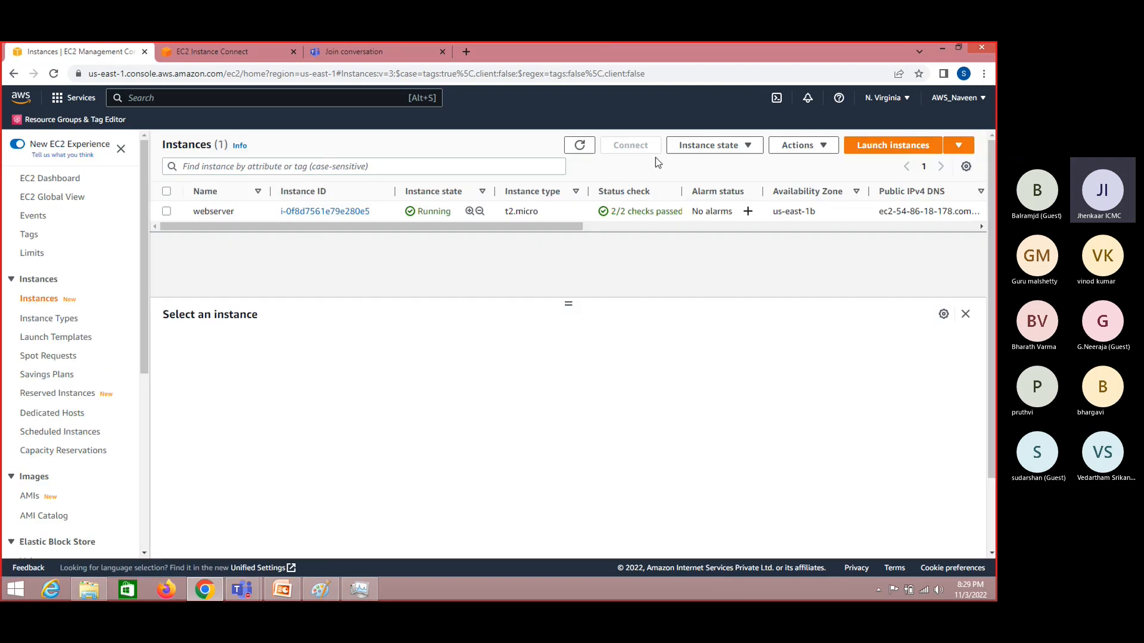
pyautogui.click(580, 146)
pyautogui.click(580, 146)
pyautogui.click(580, 146)
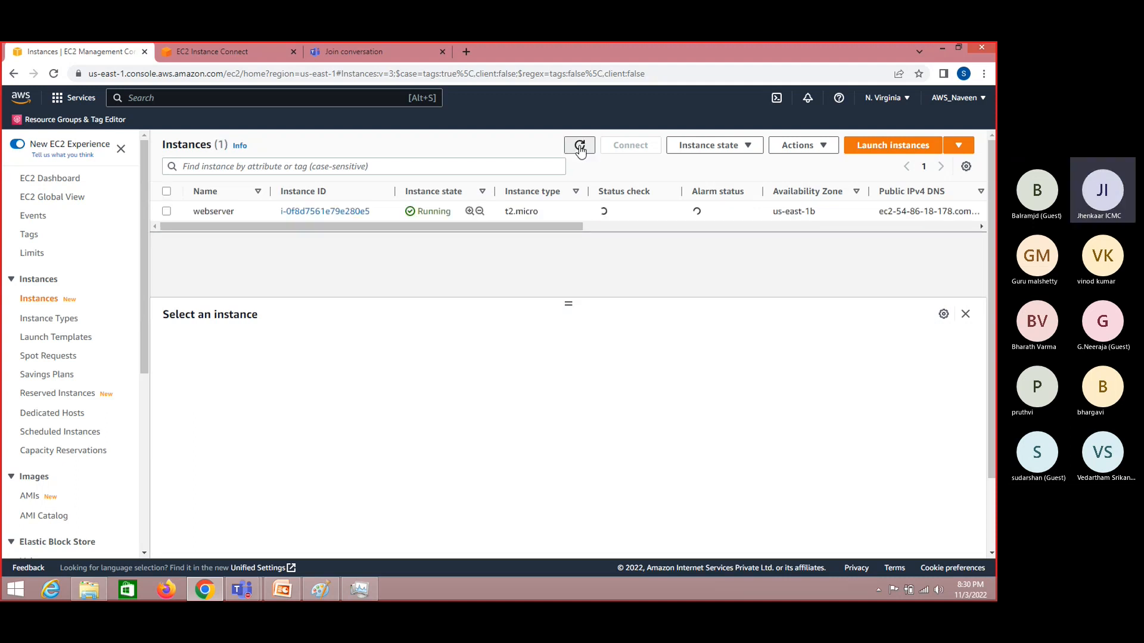
pyautogui.click(579, 146)
pyautogui.click(580, 147)
pyautogui.click(167, 211)
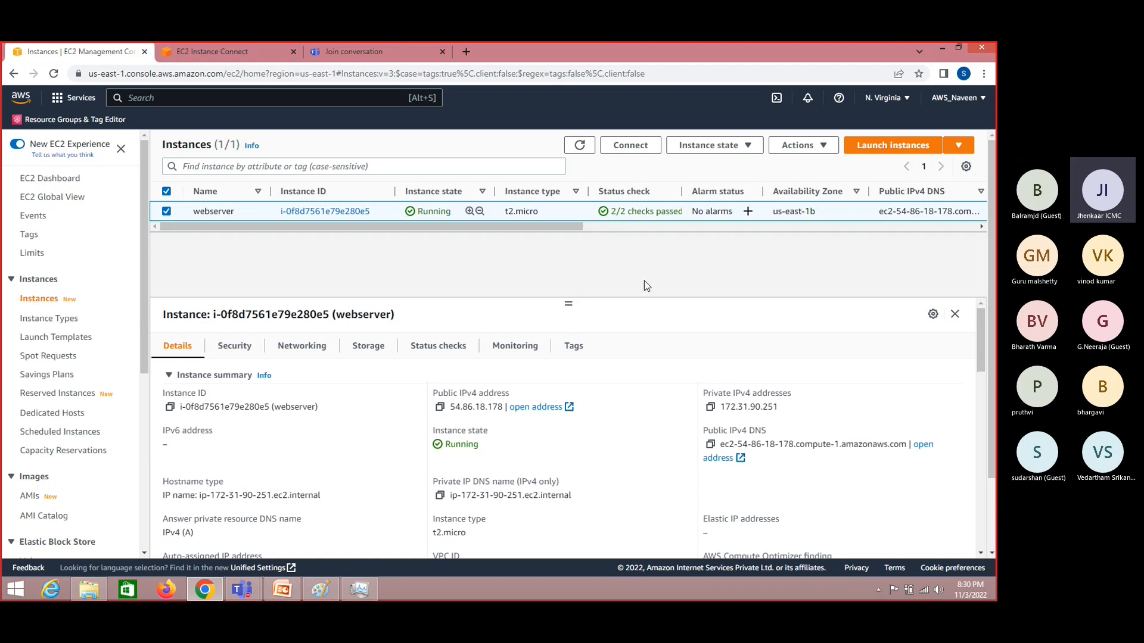
pyautogui.click(581, 146)
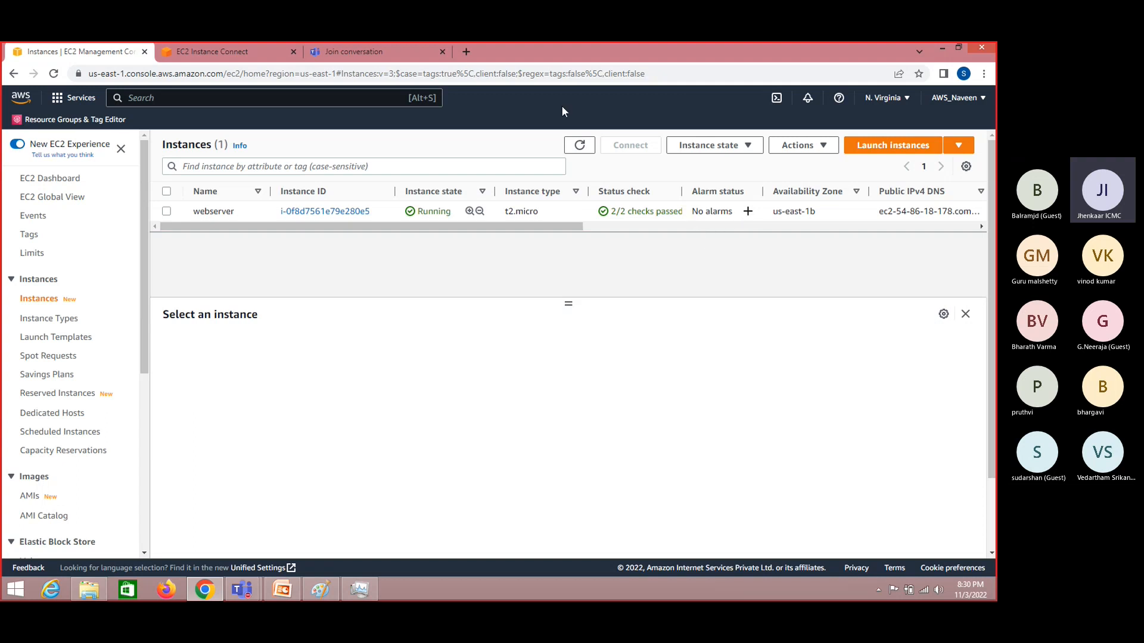
pyautogui.click(578, 145)
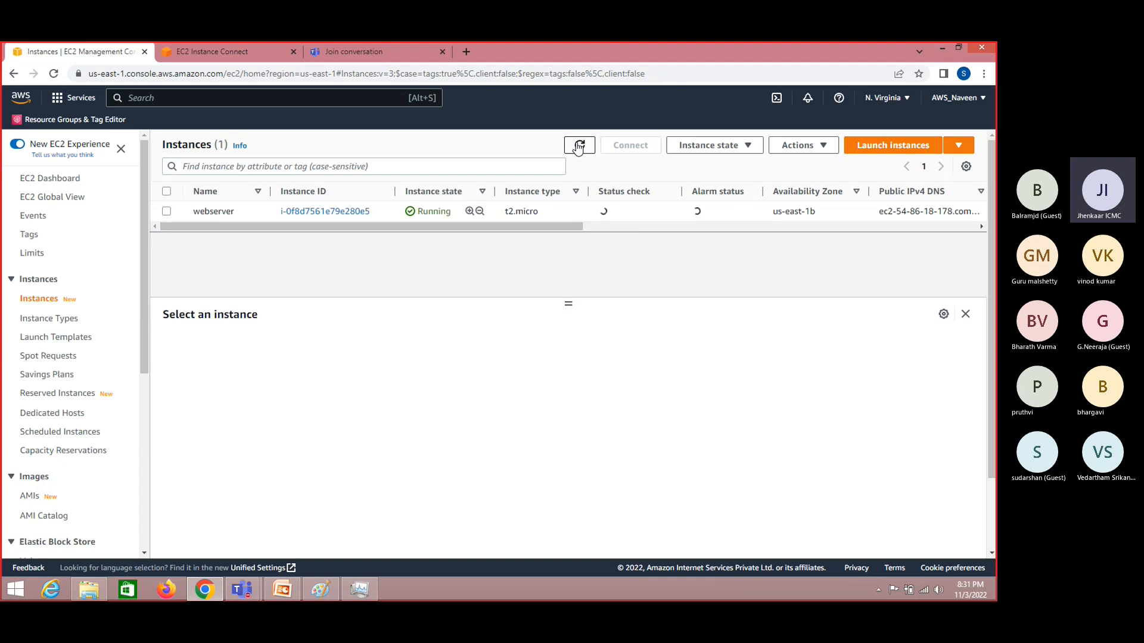
pyautogui.click(581, 147)
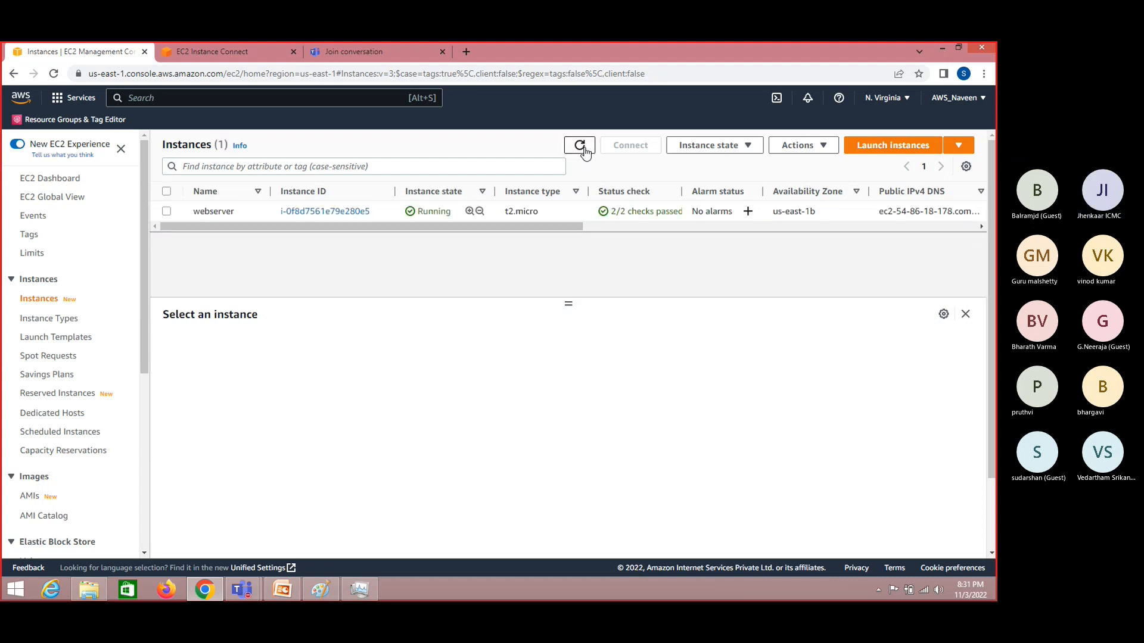
# - Compare the stop command in the instance terminal with the one on the PowerPoint Status Checks slide
pyautogui.hotkey('alt', 'Tab')
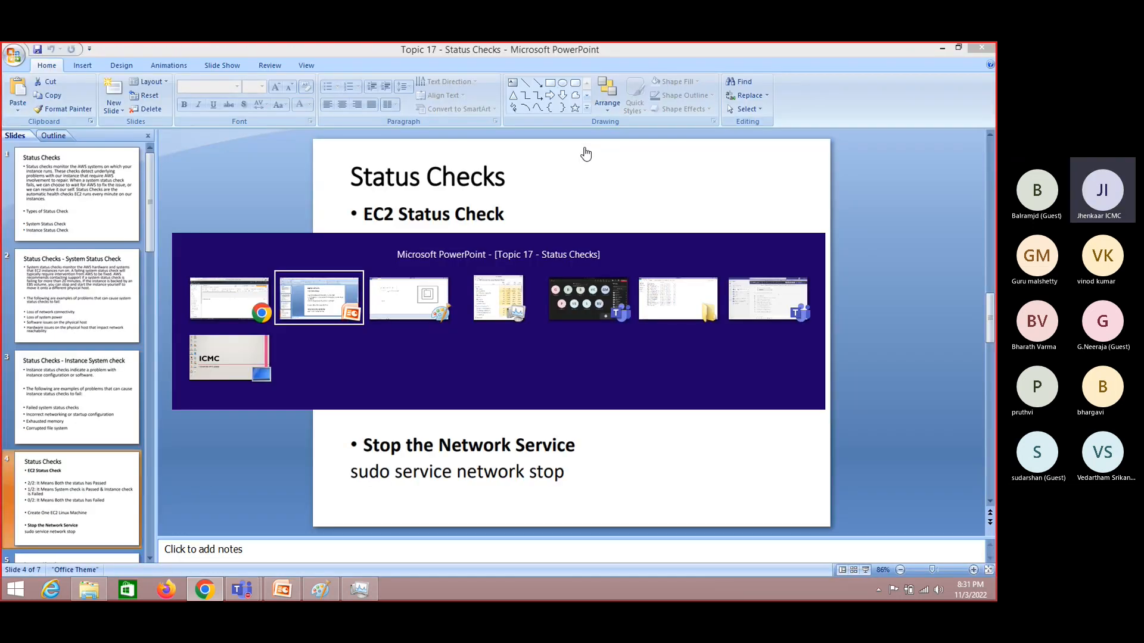
pyautogui.hotkey('alt', 'Tab')
pyautogui.hotkey('alt', 'shift', 'Tab')
pyautogui.hotkey('alt', 'shift', 'Tab')
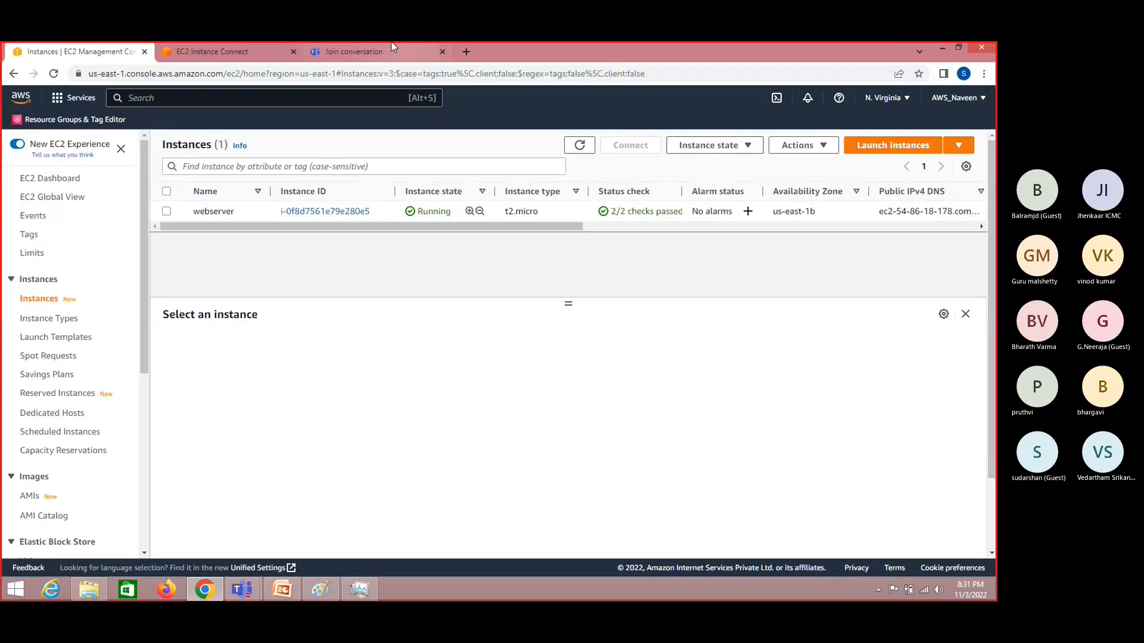
pyautogui.click(262, 52)
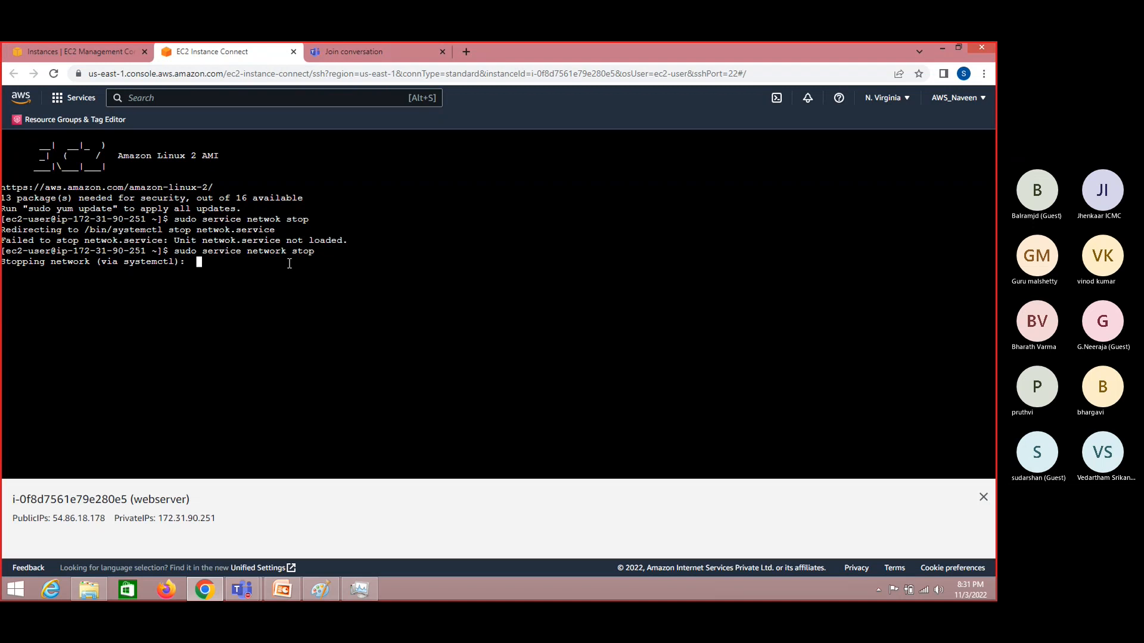
pyautogui.hotkey('alt', 'Tab')
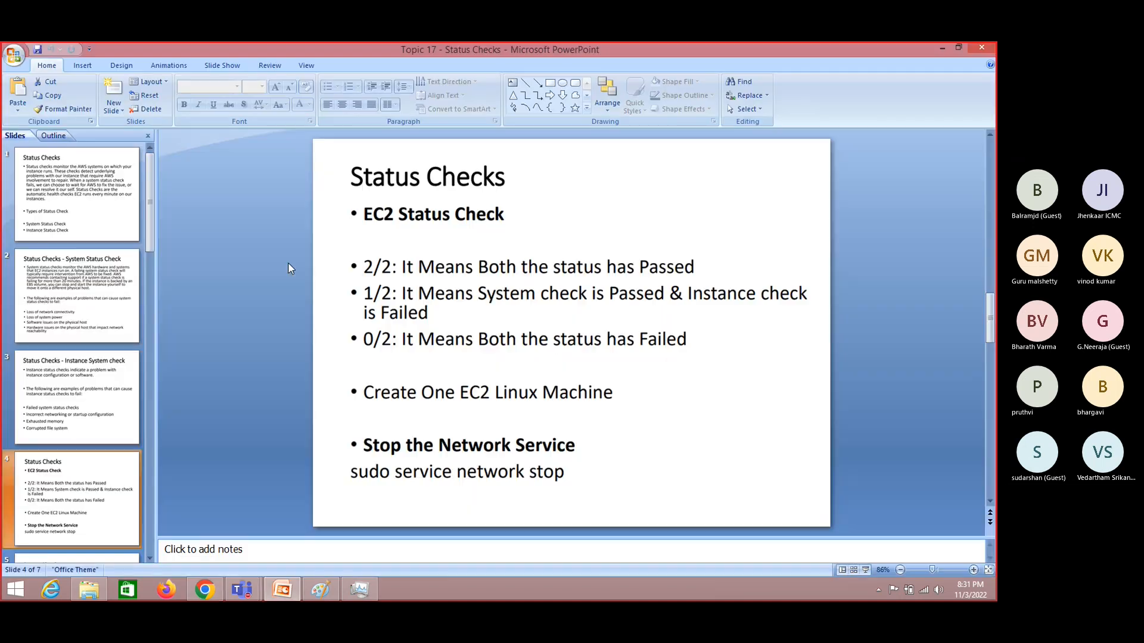
pyautogui.hotkey('alt', 'Tab')
# - Go back to the Instances list and refresh the webserver's status check again
pyautogui.click(90, 52)
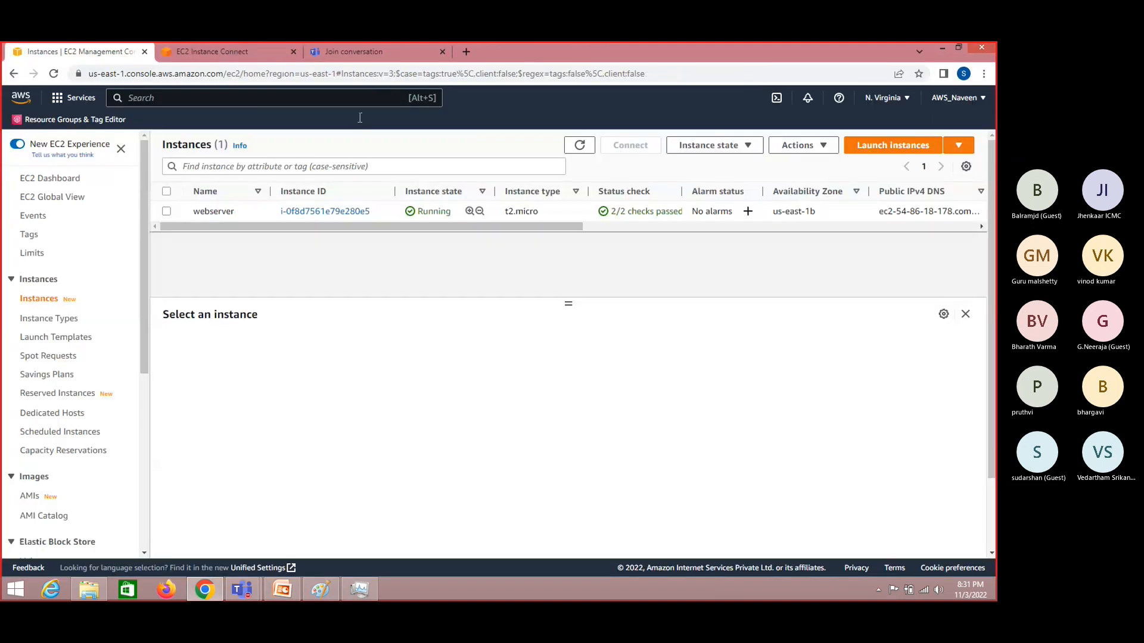
pyautogui.click(582, 146)
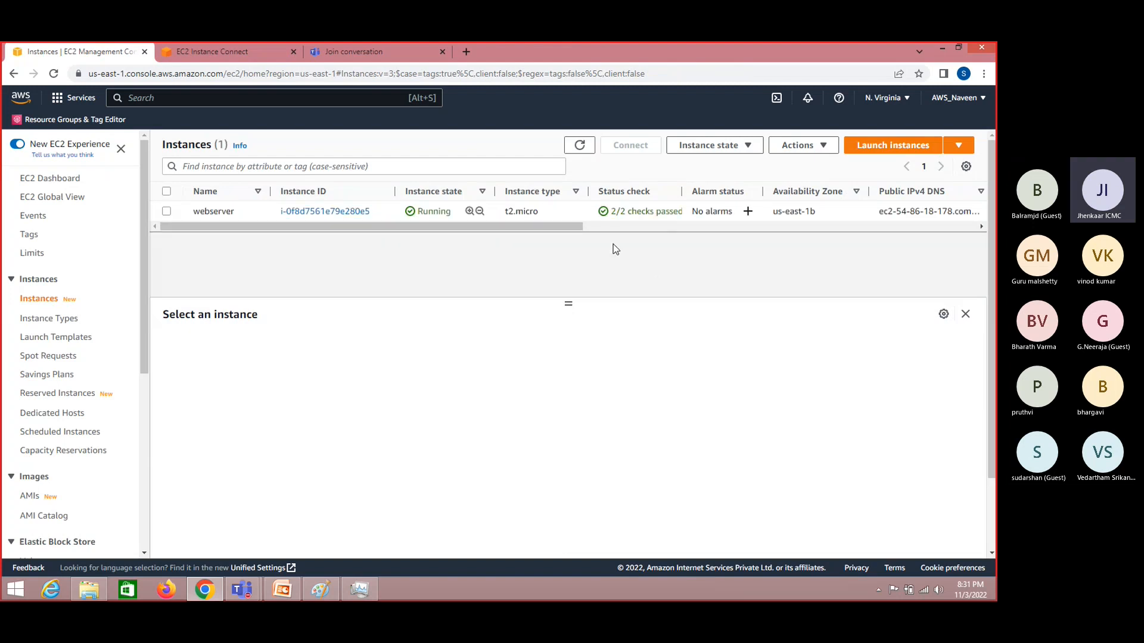
pyautogui.click(581, 148)
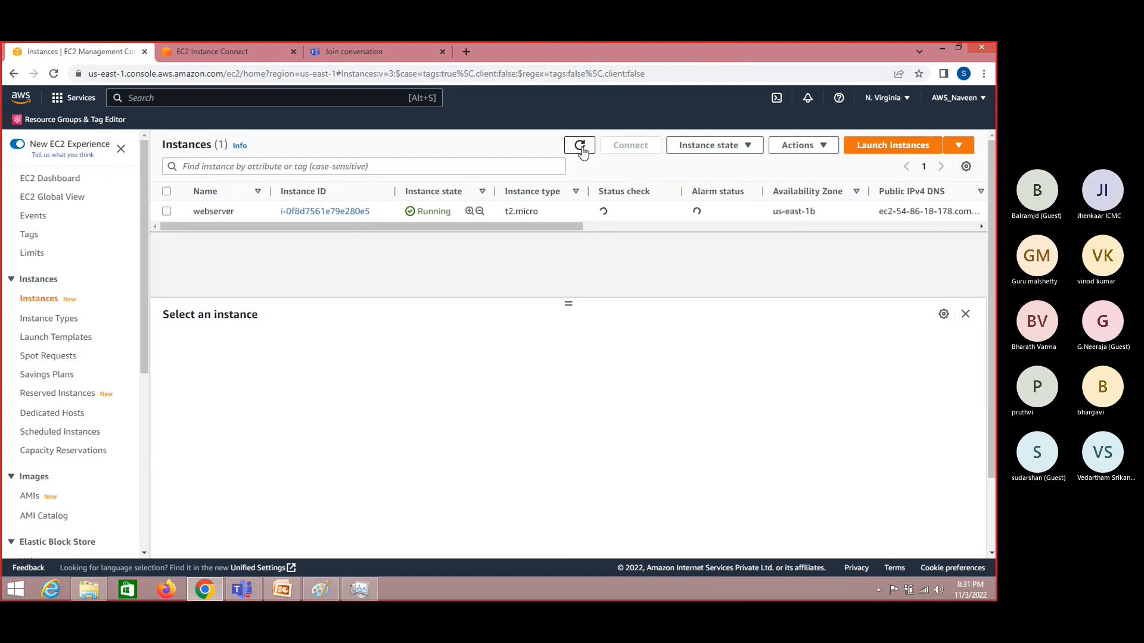
pyautogui.click(581, 149)
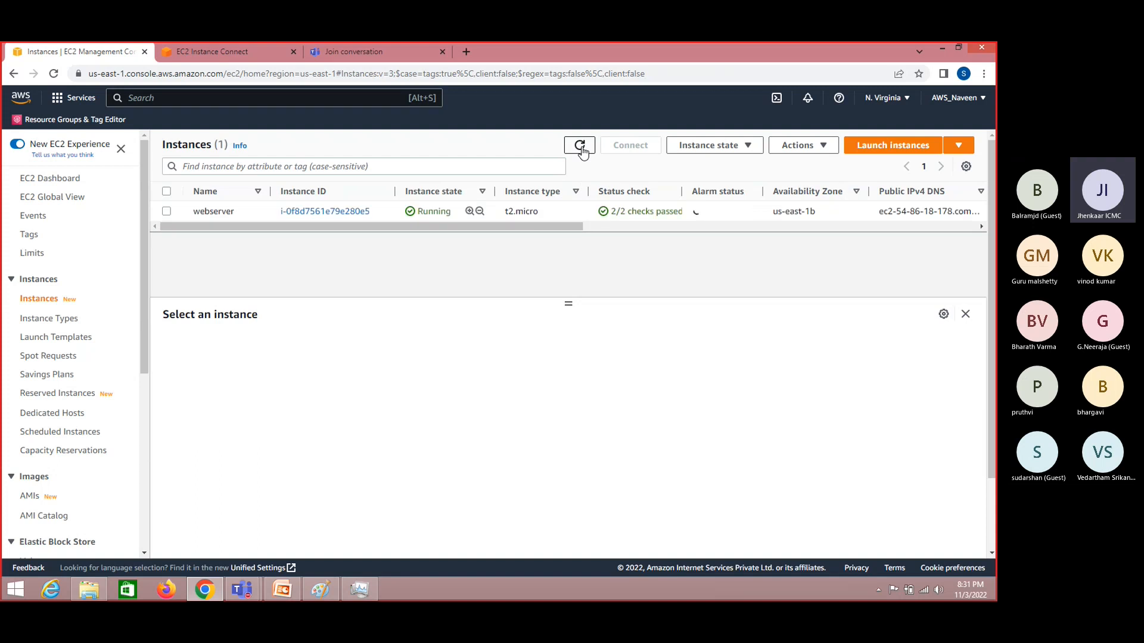
# - Copy the webserver's public IPv4 address, launch PuTTY, and enter 54.86.18.178 as the host name
pyautogui.click(166, 211)
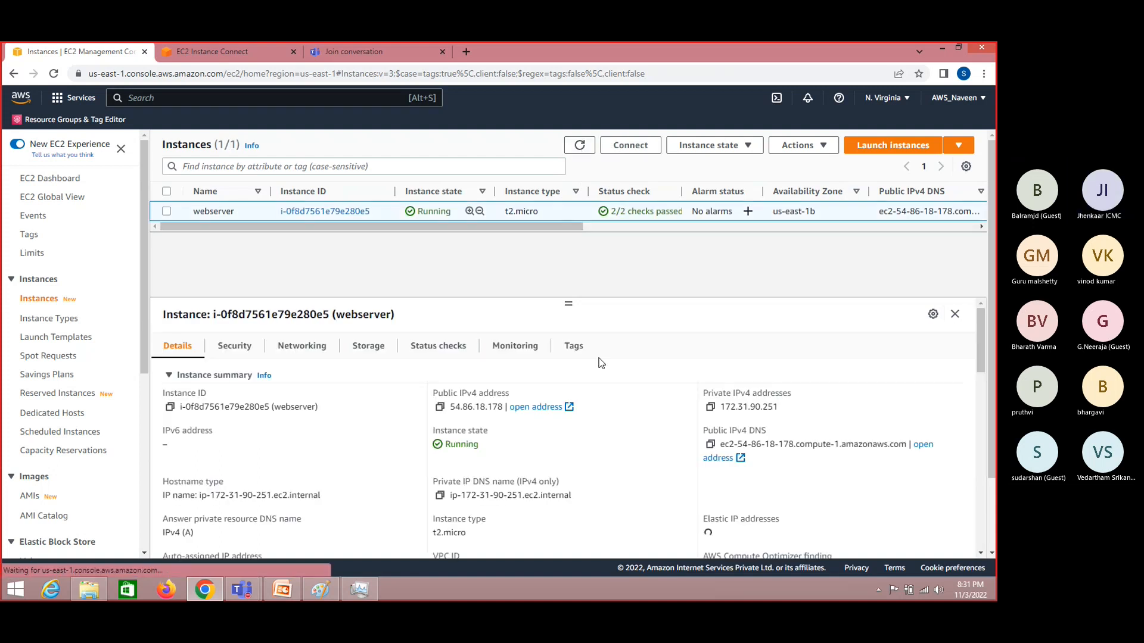
pyautogui.click(439, 406)
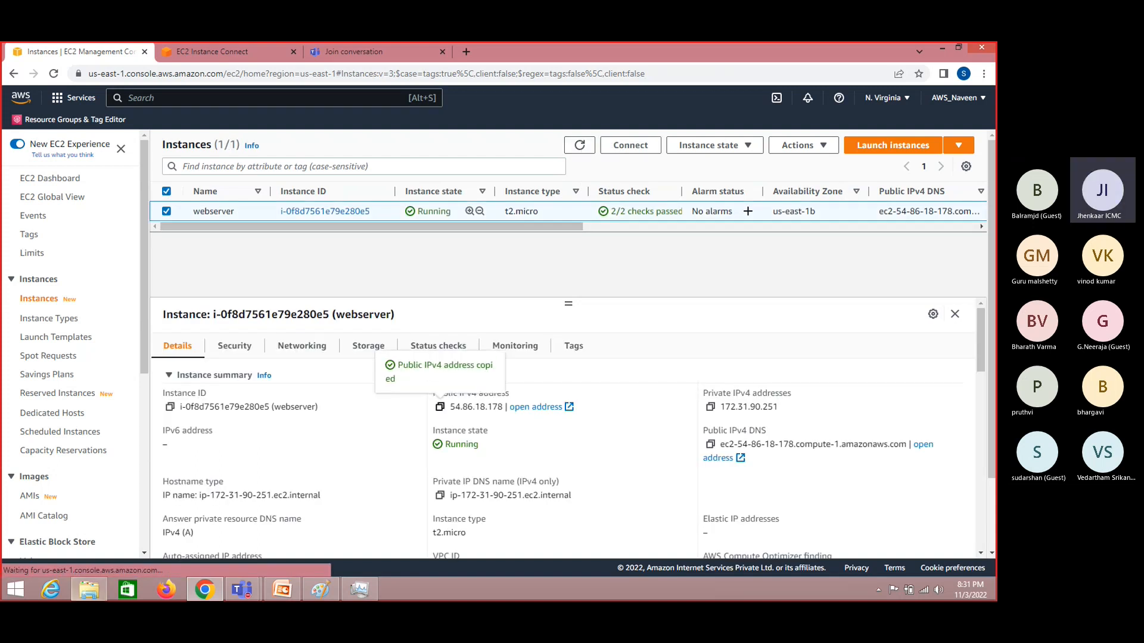
pyautogui.click(20, 588)
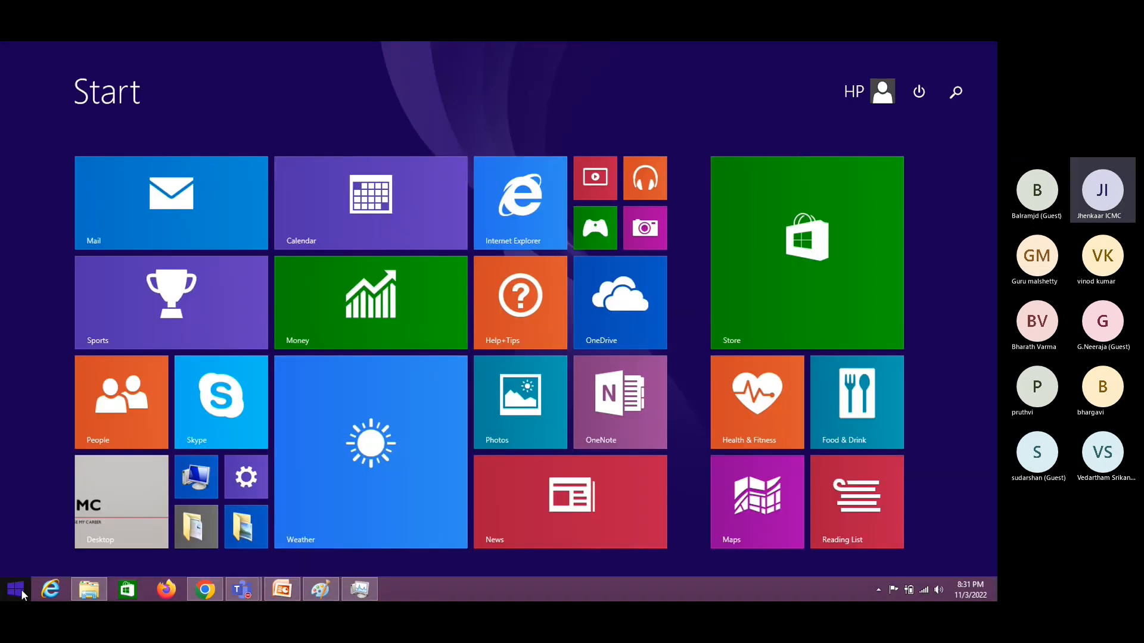
pyautogui.write('putty')
pyautogui.click(860, 162)
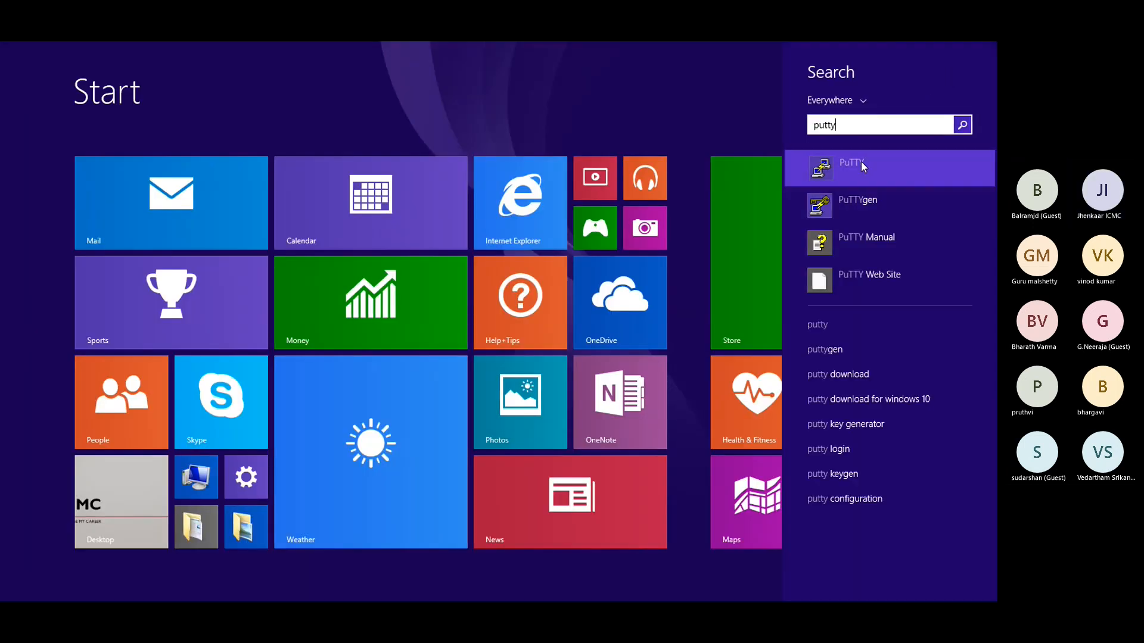
pyautogui.hotkey('ctrl', 'v')
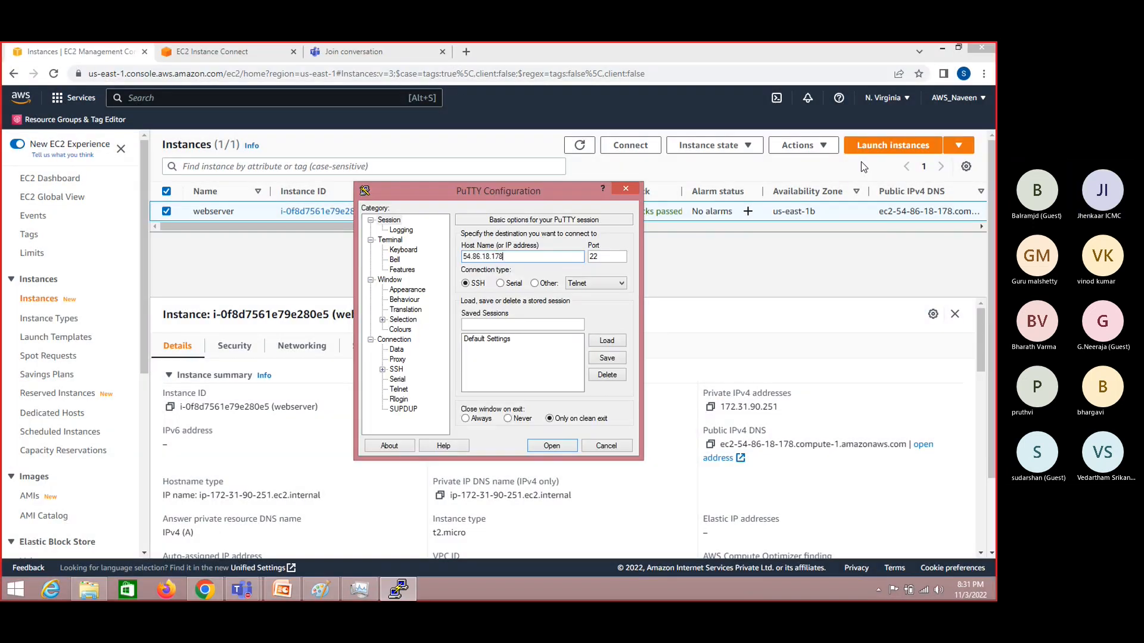
# - Set key_NV.ppk from the aws keys folder as the private key file for SSH authentication
pyautogui.click(395, 370)
pyautogui.press('Right')
pyautogui.press('Down')
pyautogui.press('Down')
pyautogui.press('Down')
pyautogui.press('Down')
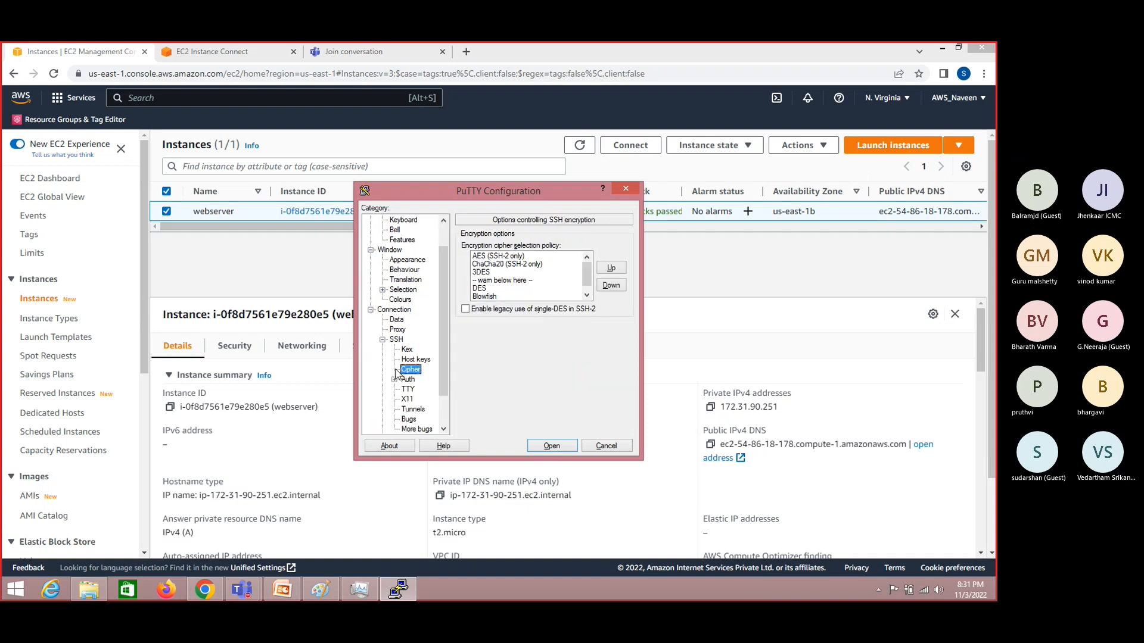
pyautogui.click(605, 373)
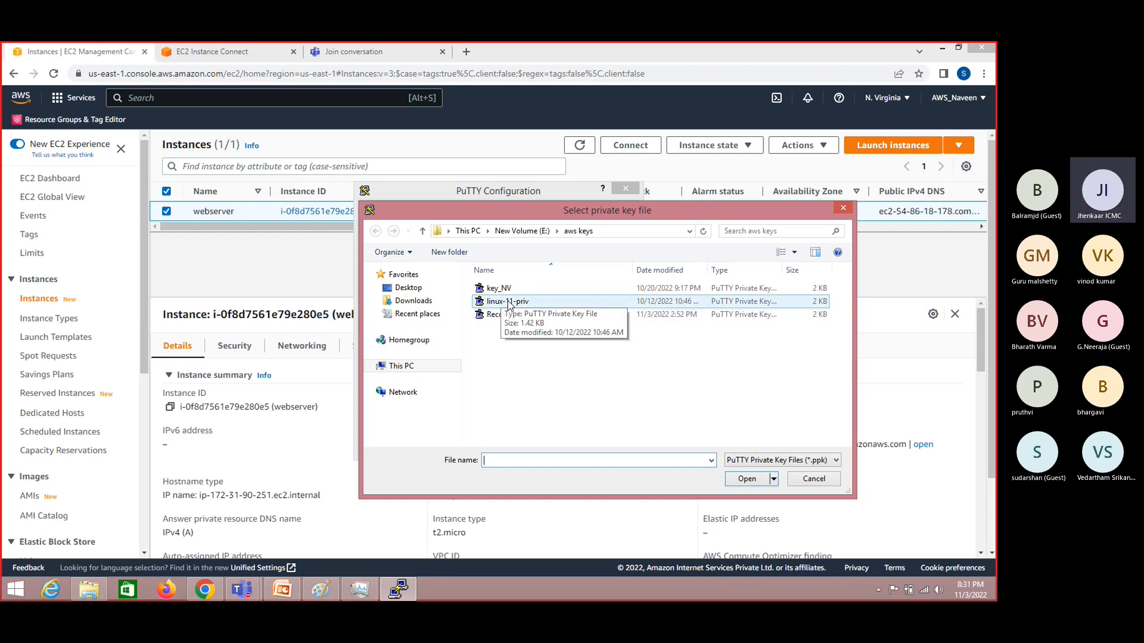
pyautogui.doubleClick(502, 291)
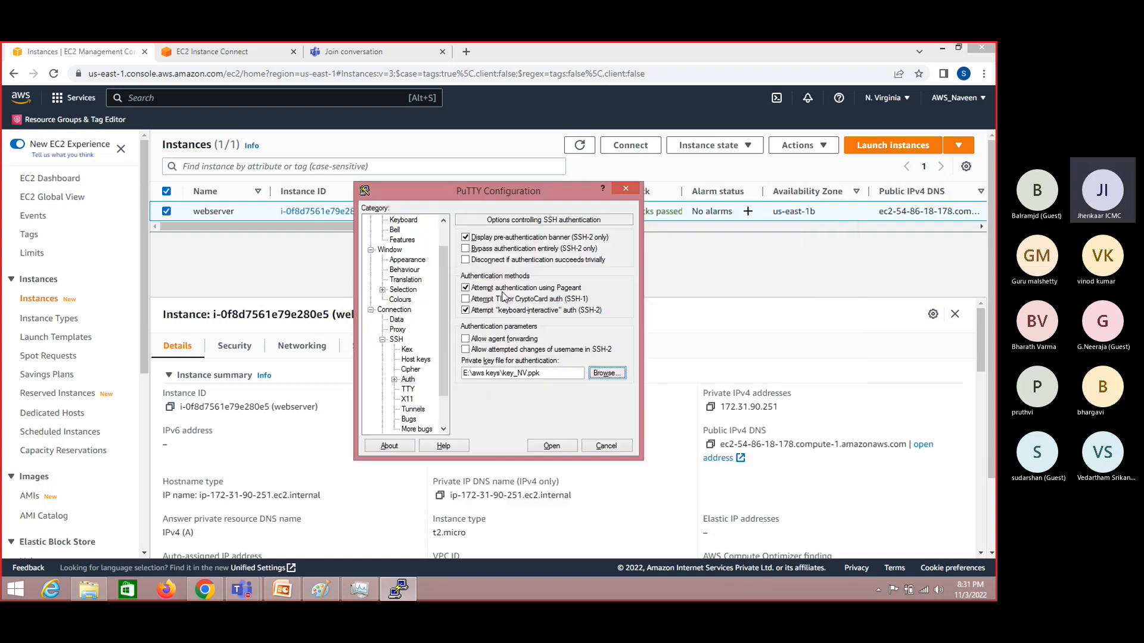
# - Try to open the PuTTY SSH session to the webserver, and close the session window
pyautogui.click(559, 447)
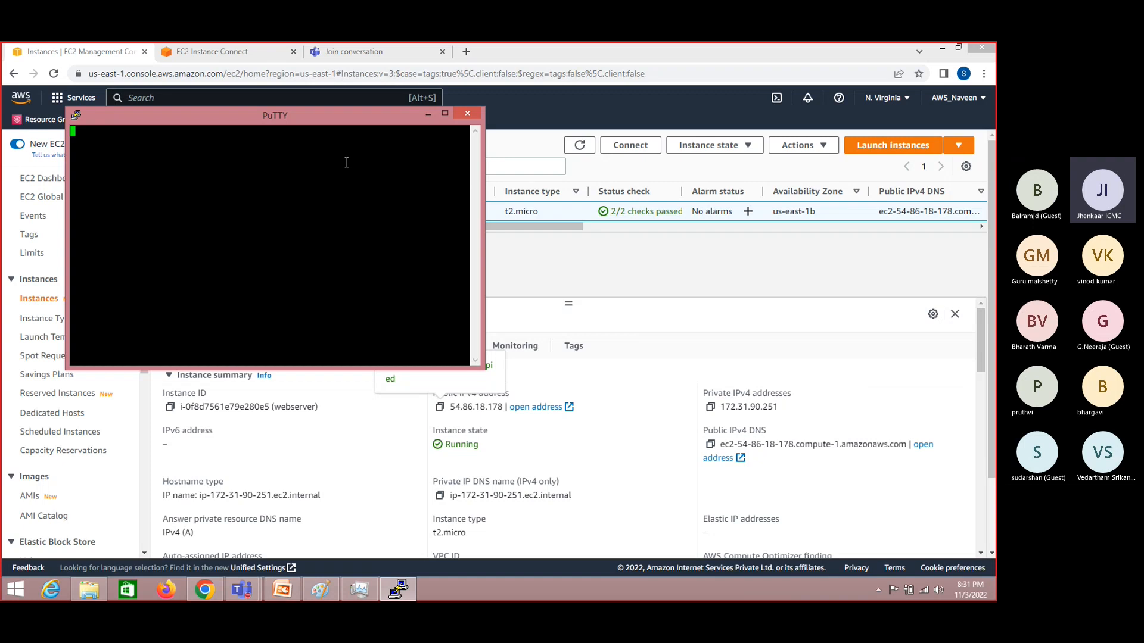
pyautogui.click(467, 113)
pyautogui.click(513, 362)
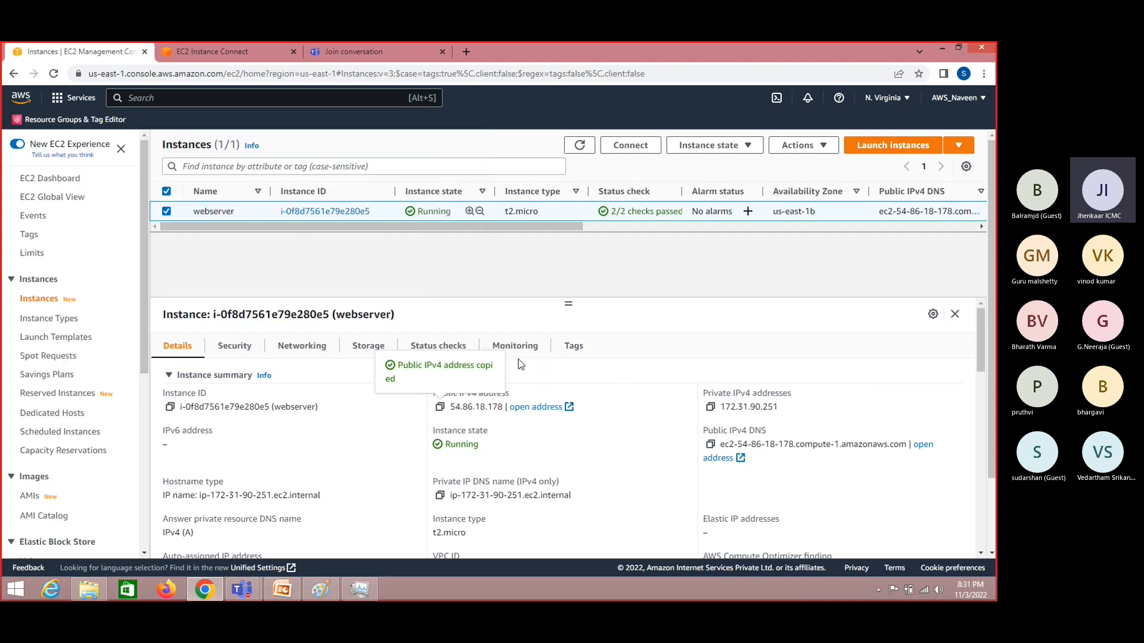
# - Refresh the Instances list and check the status check meanings on the PowerPoint Status Checks slide
pyautogui.click(581, 146)
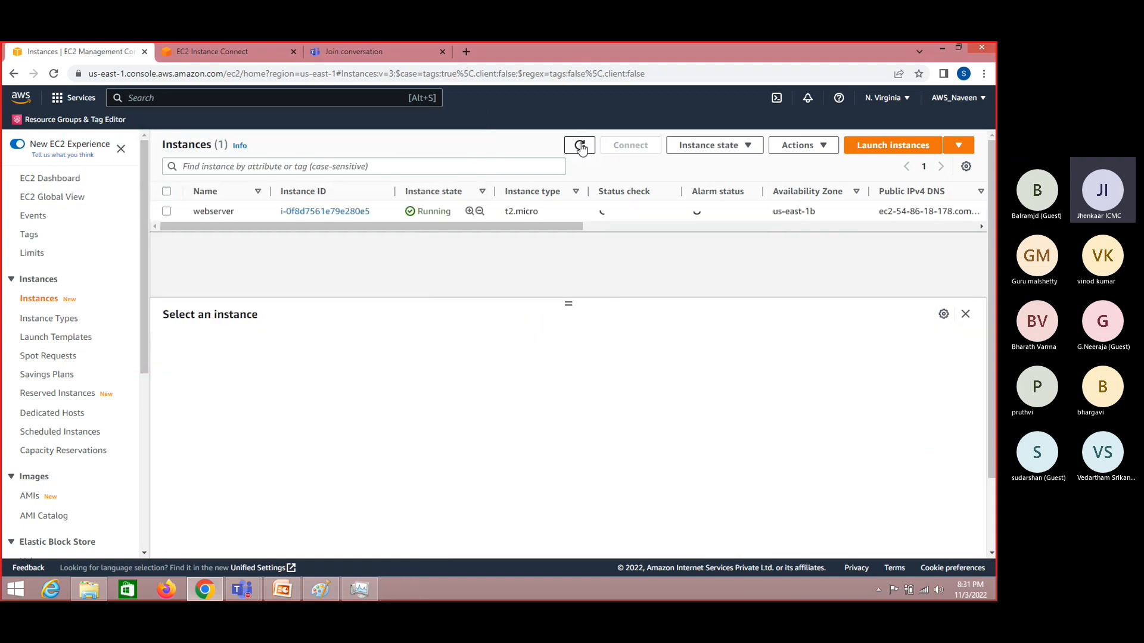
pyautogui.click(580, 145)
pyautogui.click(579, 146)
pyautogui.click(282, 590)
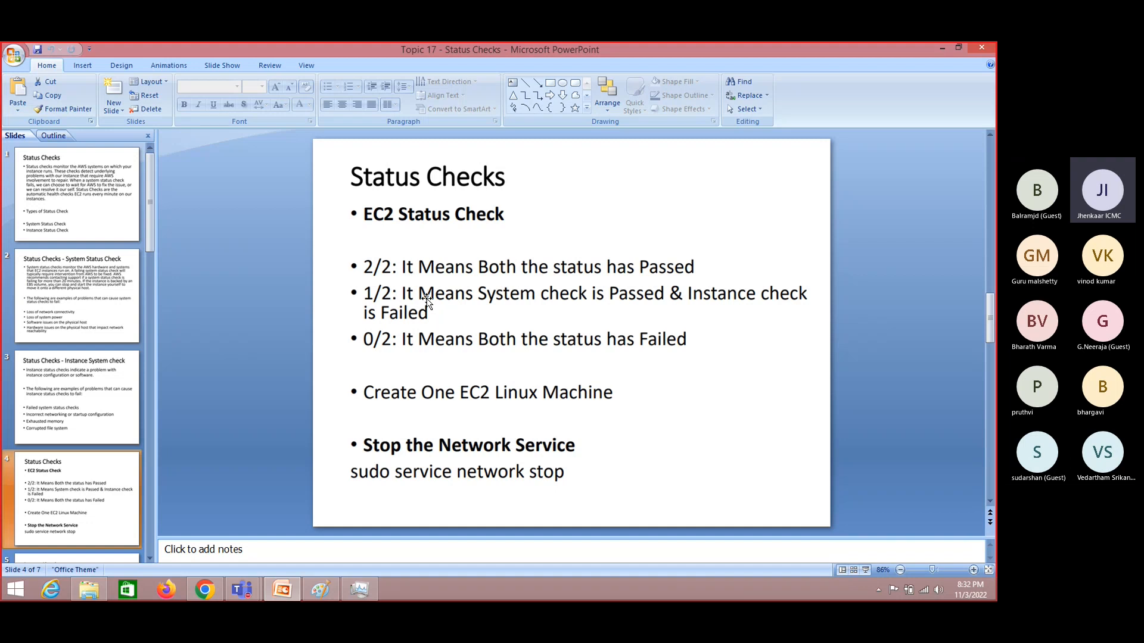
pyautogui.hotkey('alt', 'Tab')
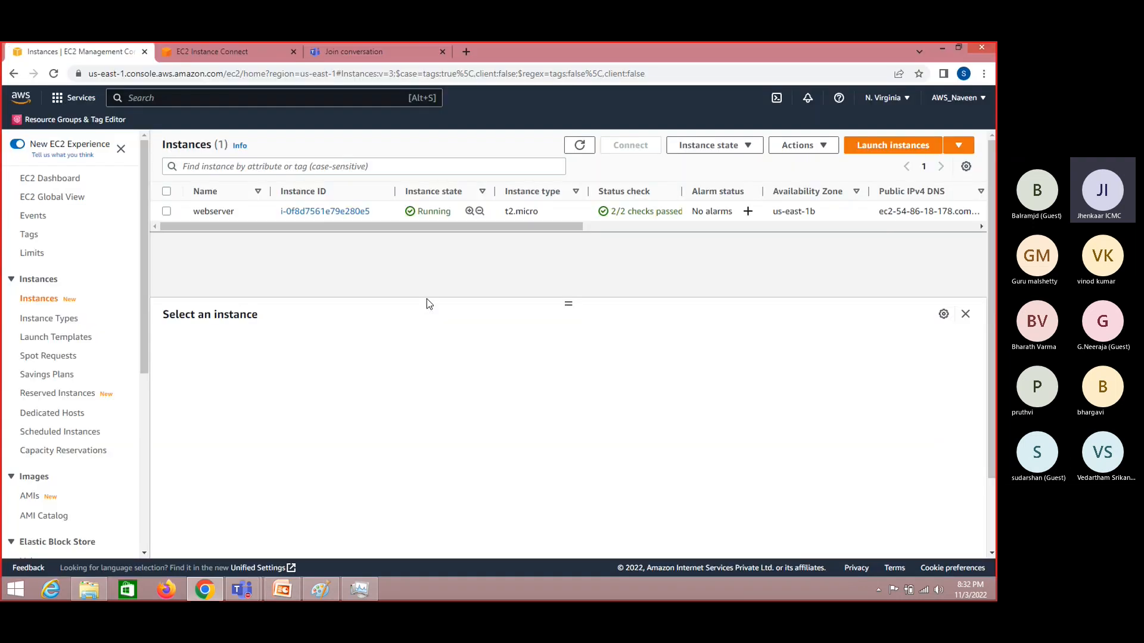
# - Refresh the Instances list repeatedly to recheck the webserver's status check
pyautogui.click(580, 146)
pyautogui.click(580, 145)
pyautogui.click(583, 147)
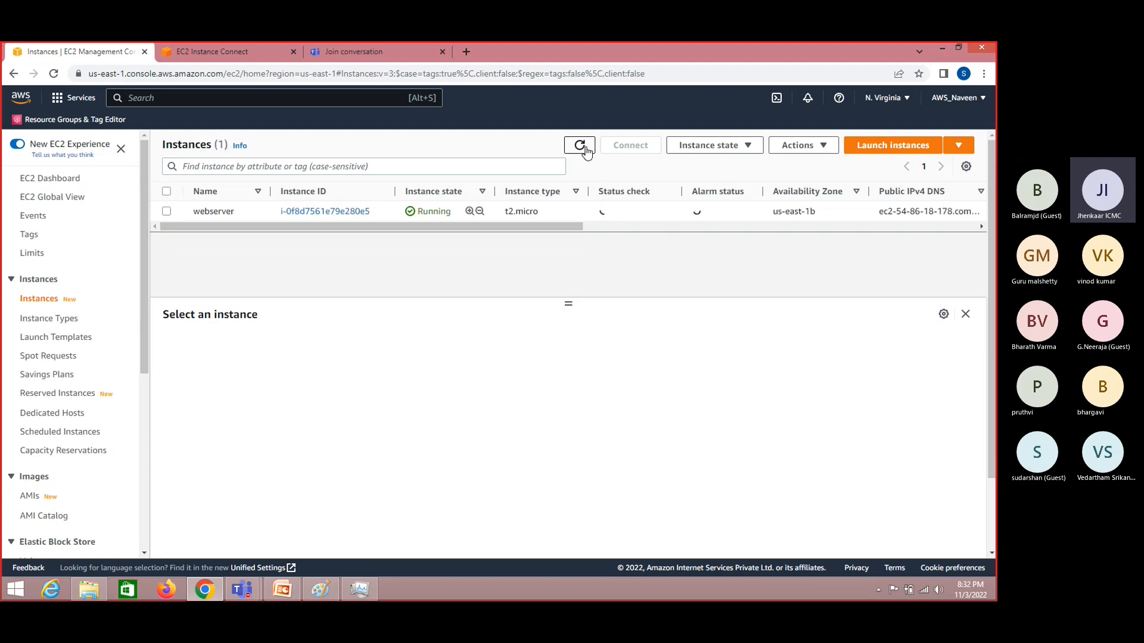
pyautogui.click(582, 147)
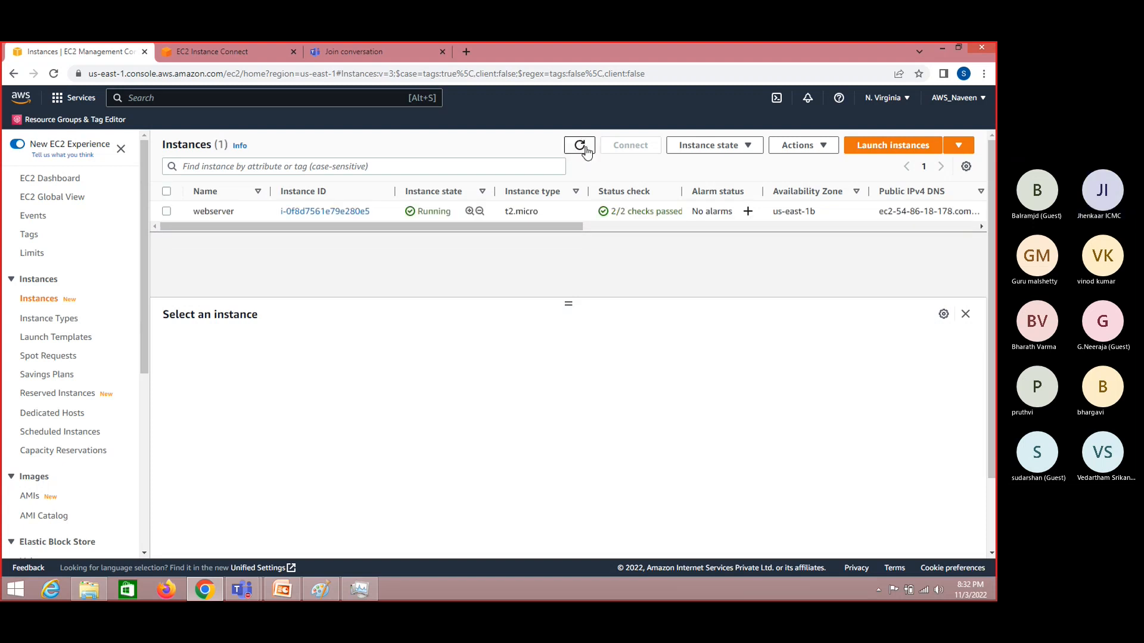
pyautogui.click(584, 149)
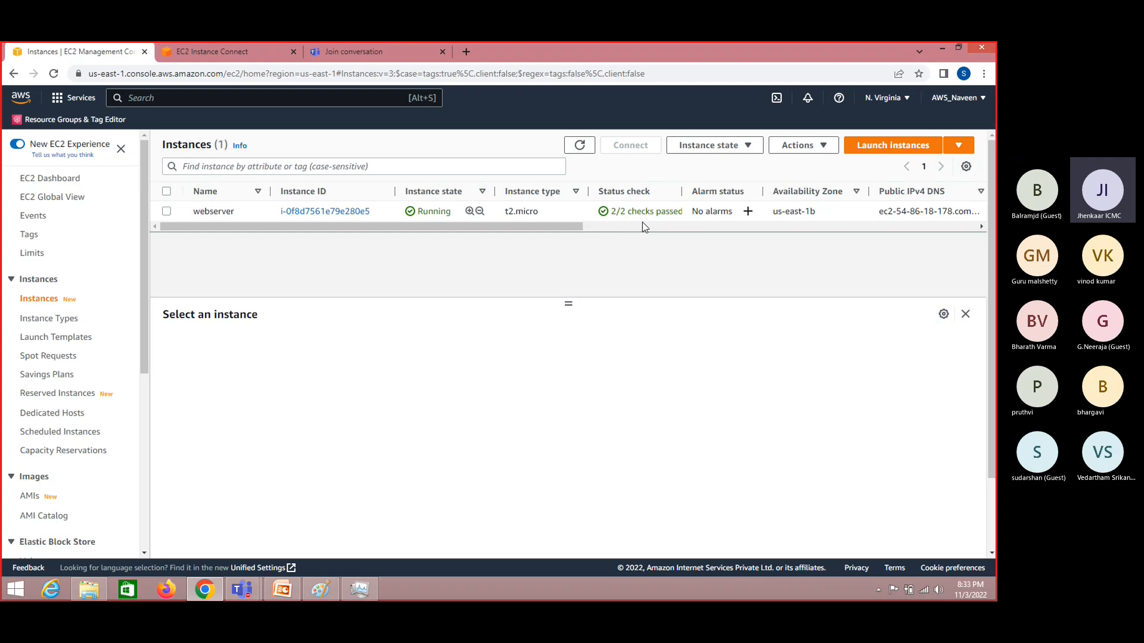
pyautogui.click(581, 147)
# - Select the webserver instance and view the state changes available for it, including Reboot instance
pyautogui.click(167, 211)
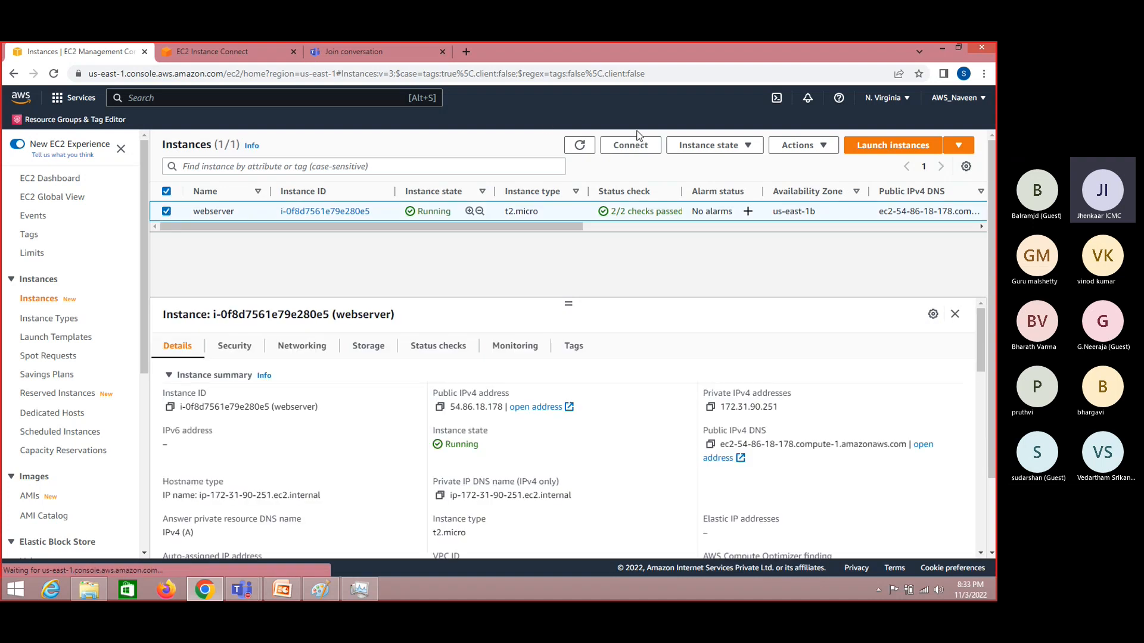
pyautogui.click(732, 150)
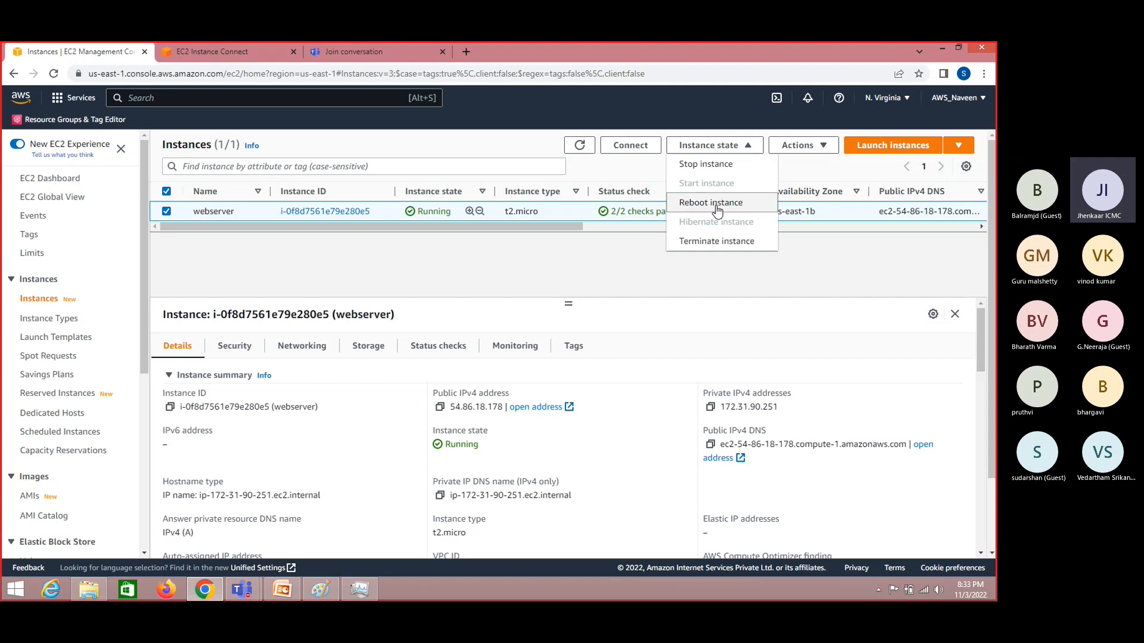
pyautogui.click(601, 273)
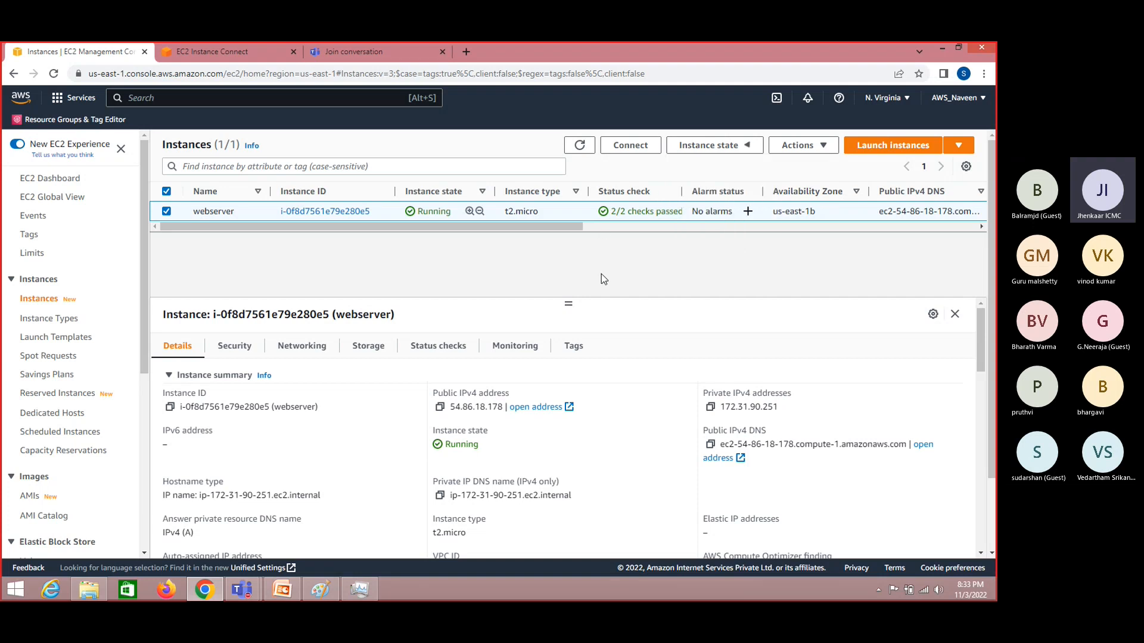
# - Refresh the webserver's status check and compare it with the definitions on the PowerPoint Status Checks slide
pyautogui.click(581, 151)
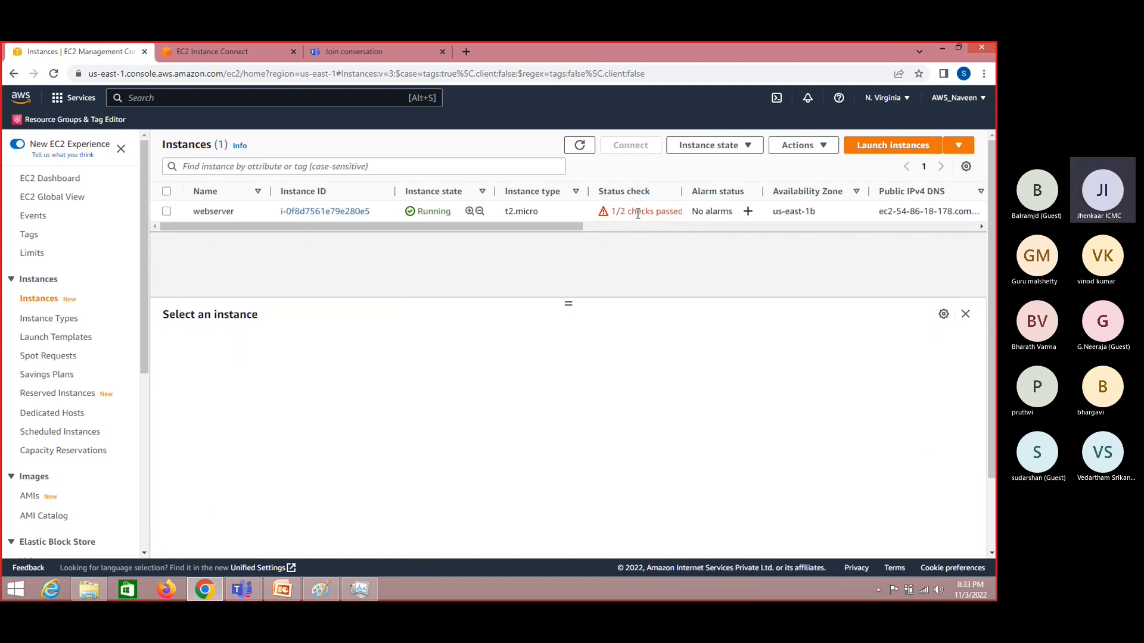
pyautogui.click(580, 146)
pyautogui.hotkey('alt', 'Tab')
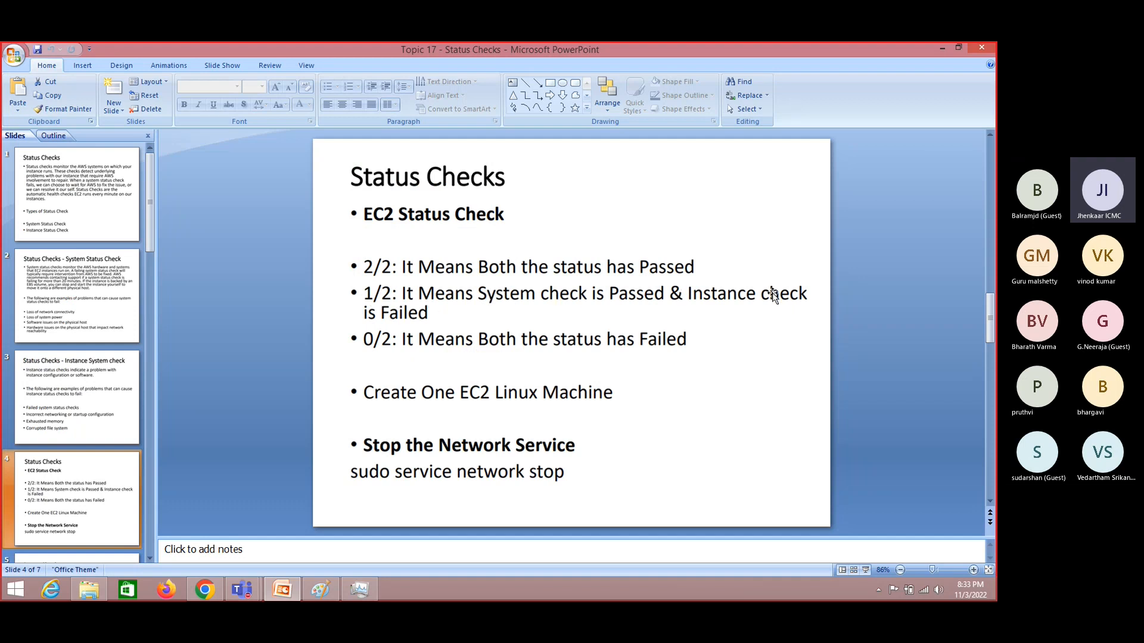
pyautogui.hotkey('alt', 'Tab')
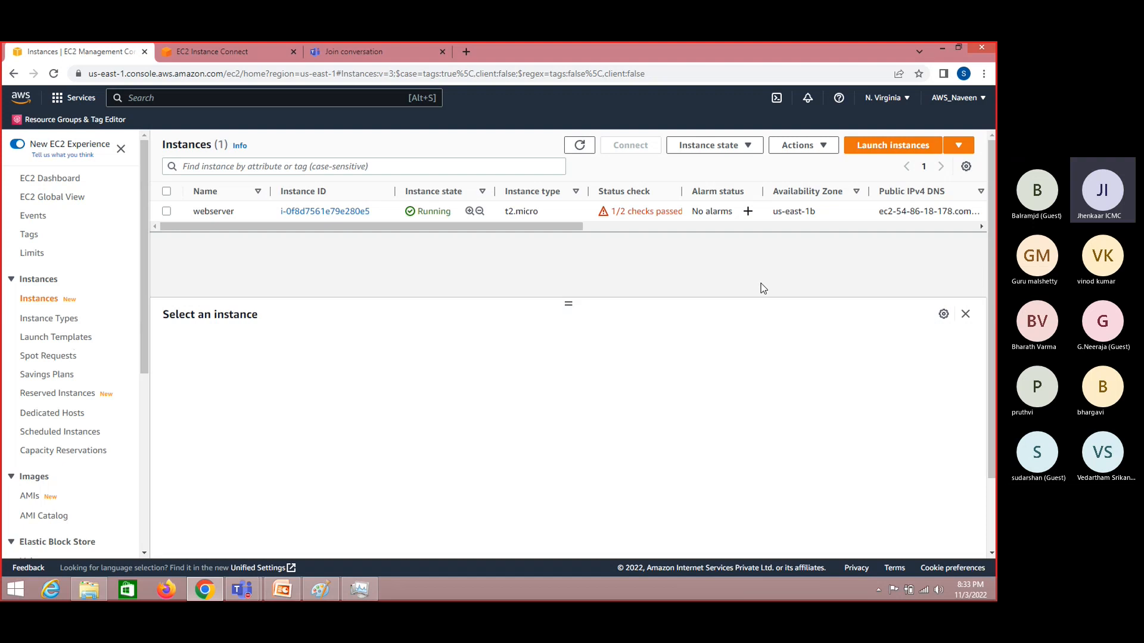
# - Reselect the webserver and review the manual reboot option among its instance state actions
pyautogui.click(166, 212)
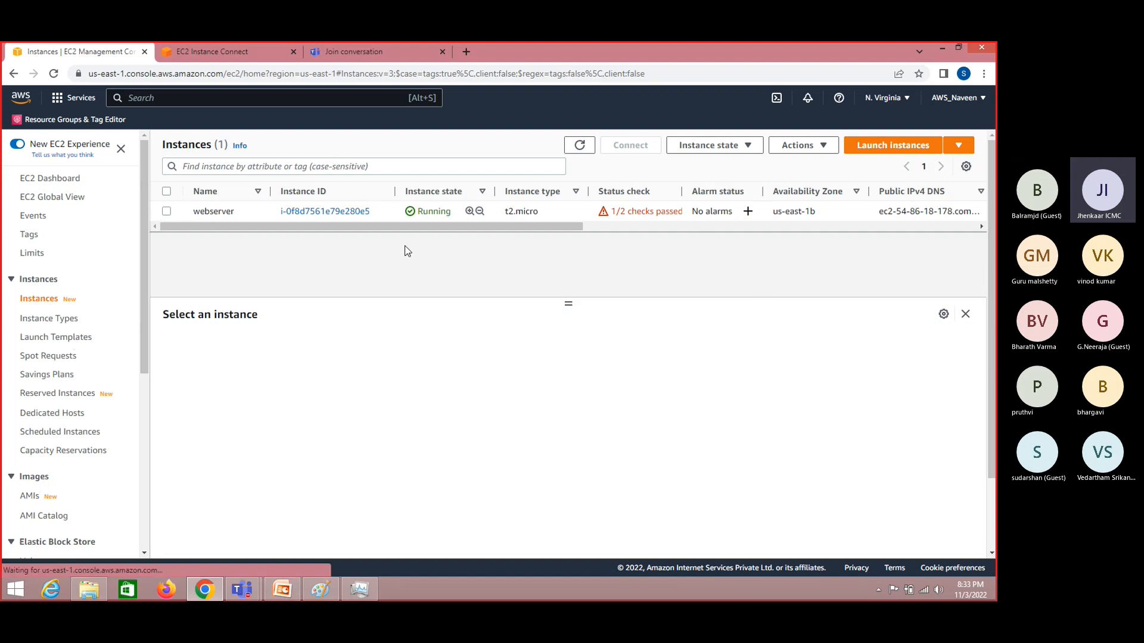
pyautogui.click(748, 149)
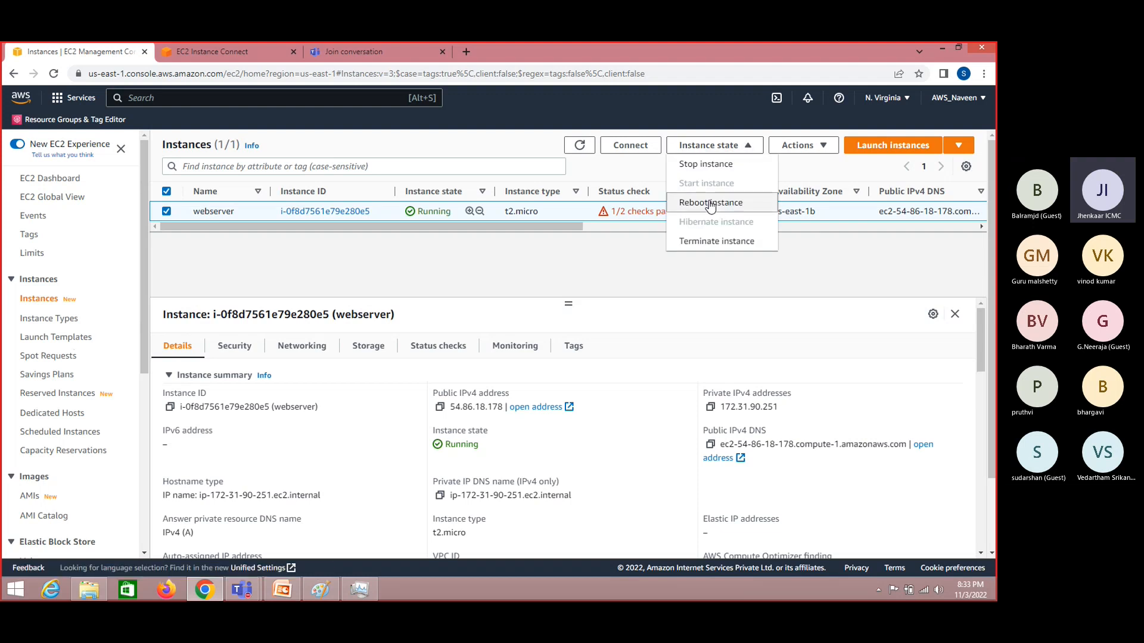
pyautogui.click(565, 274)
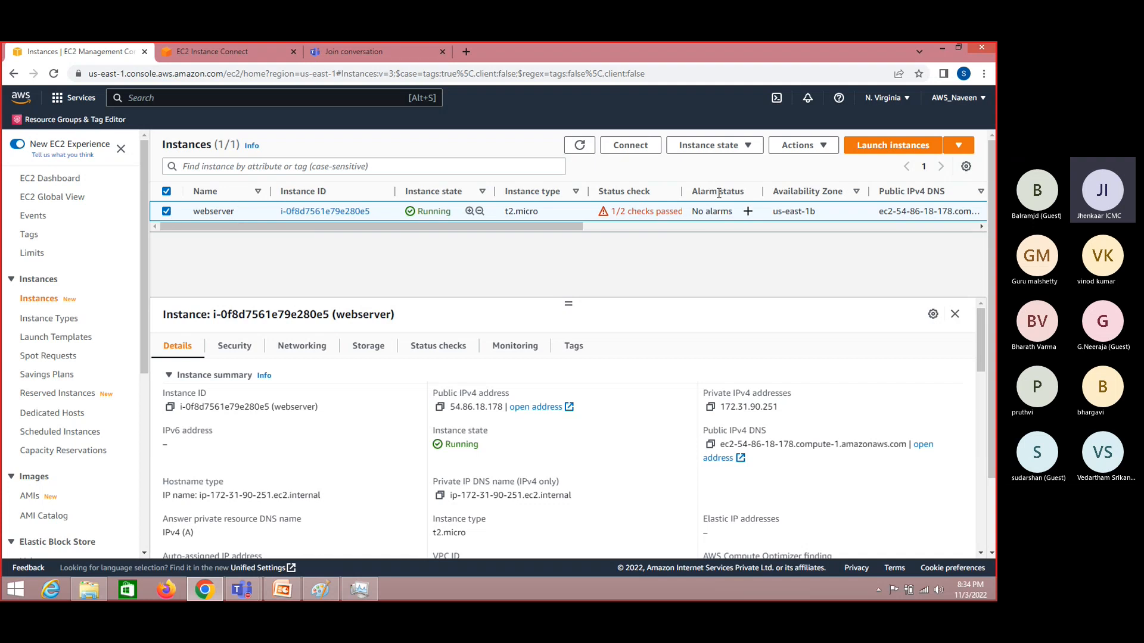
# - Start a new CloudWatch alarm for the webserver from its alarm status and turn off the alarm notification
pyautogui.click(746, 211)
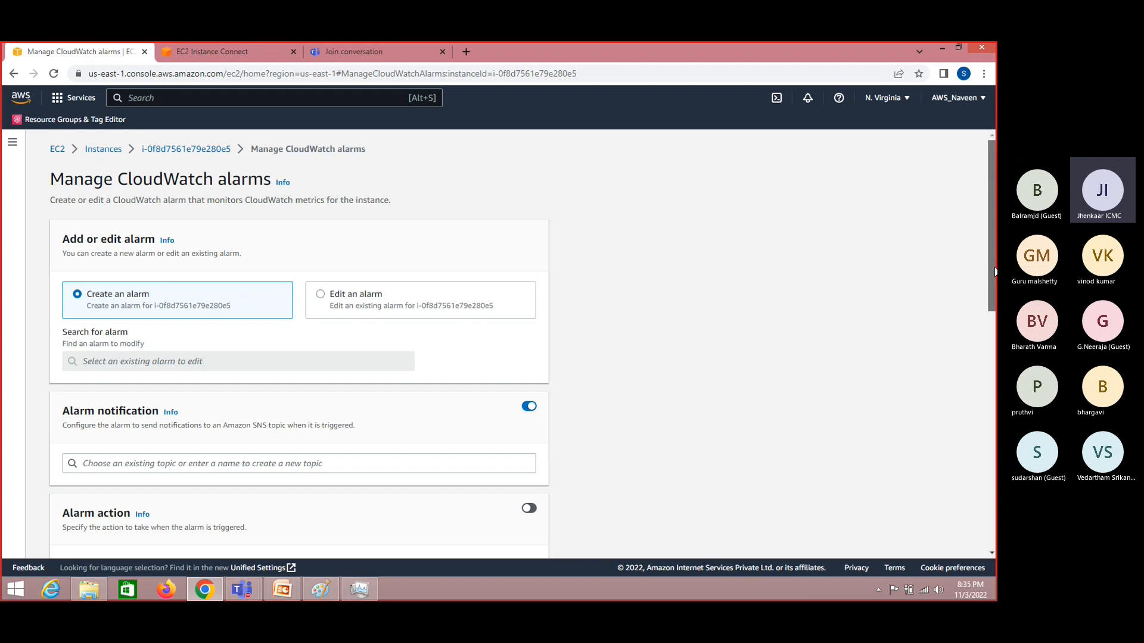
pyautogui.scroll(-3, 987, 250)
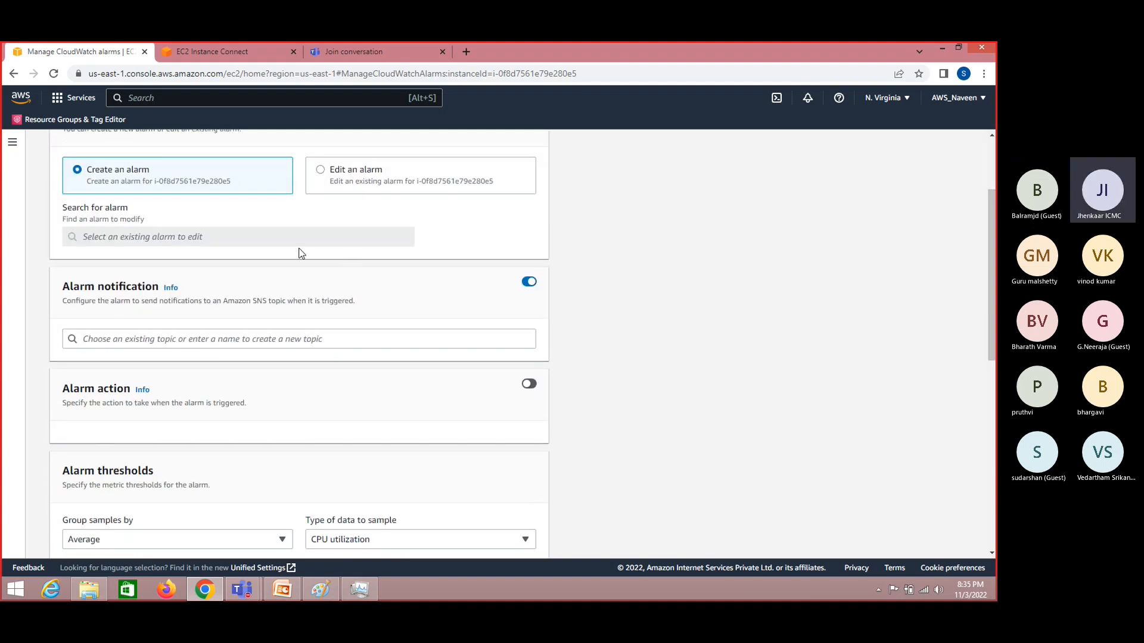
pyautogui.click(141, 338)
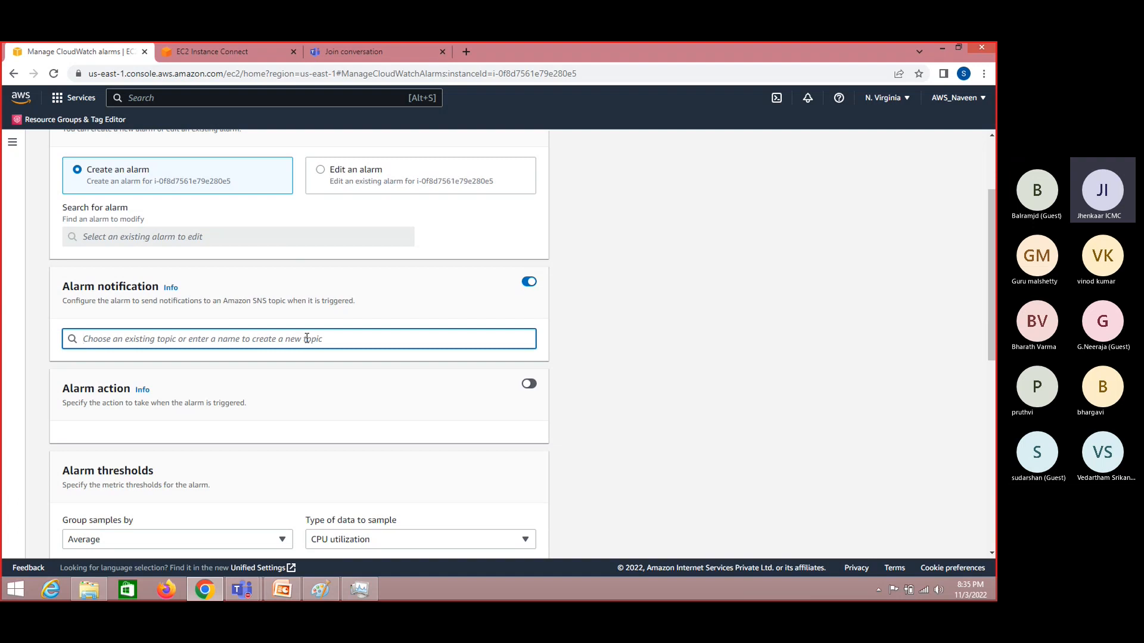
pyautogui.click(528, 282)
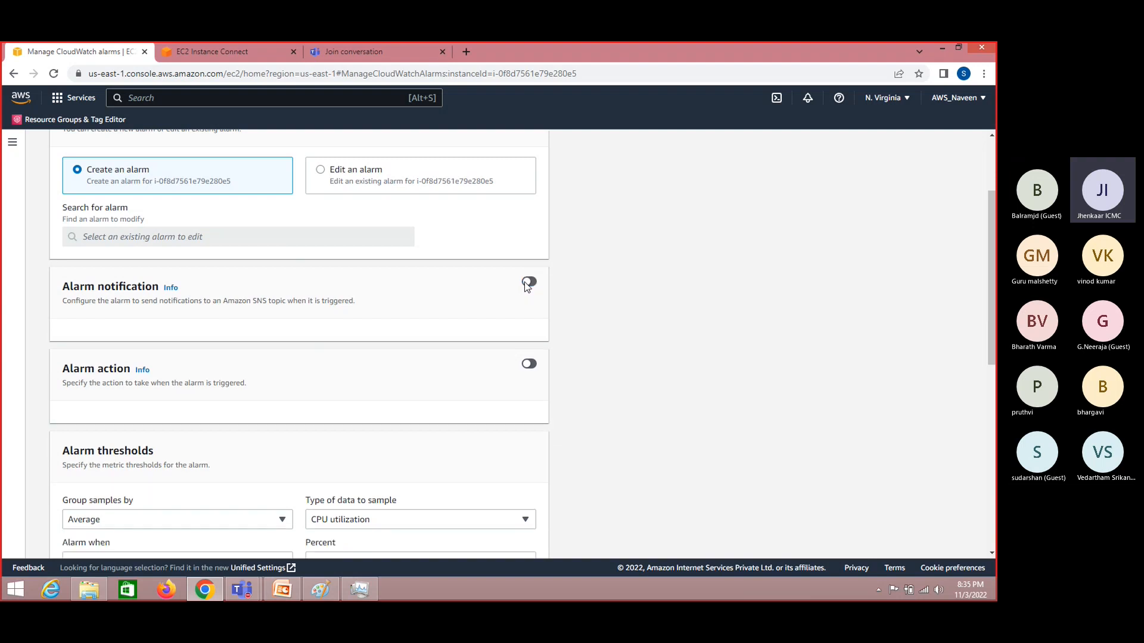
pyautogui.click(528, 283)
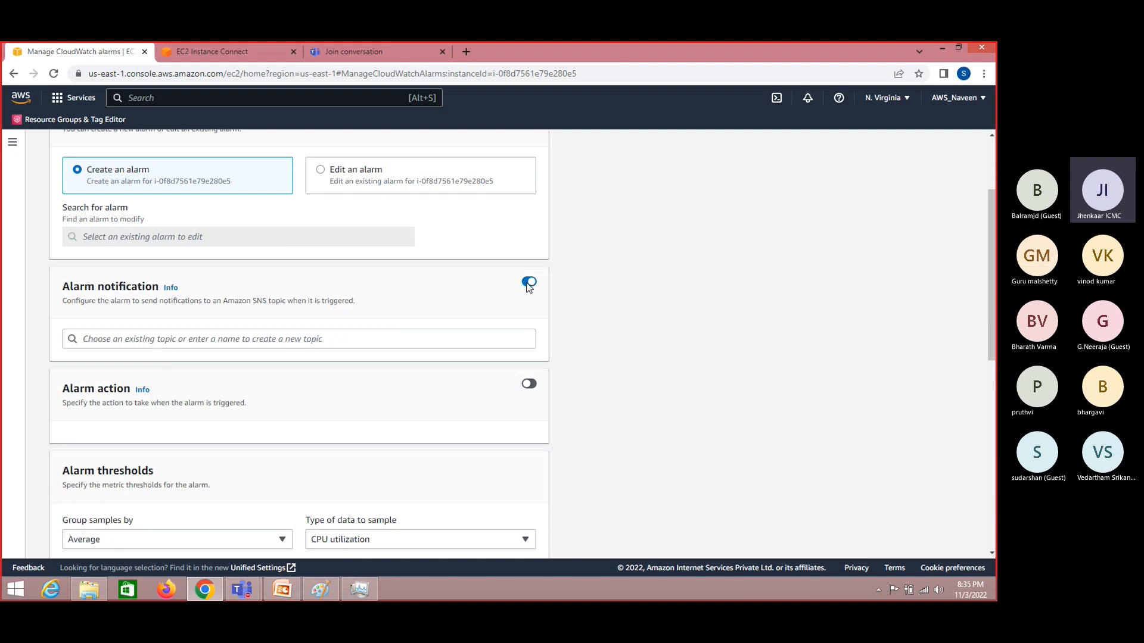
pyautogui.click(527, 282)
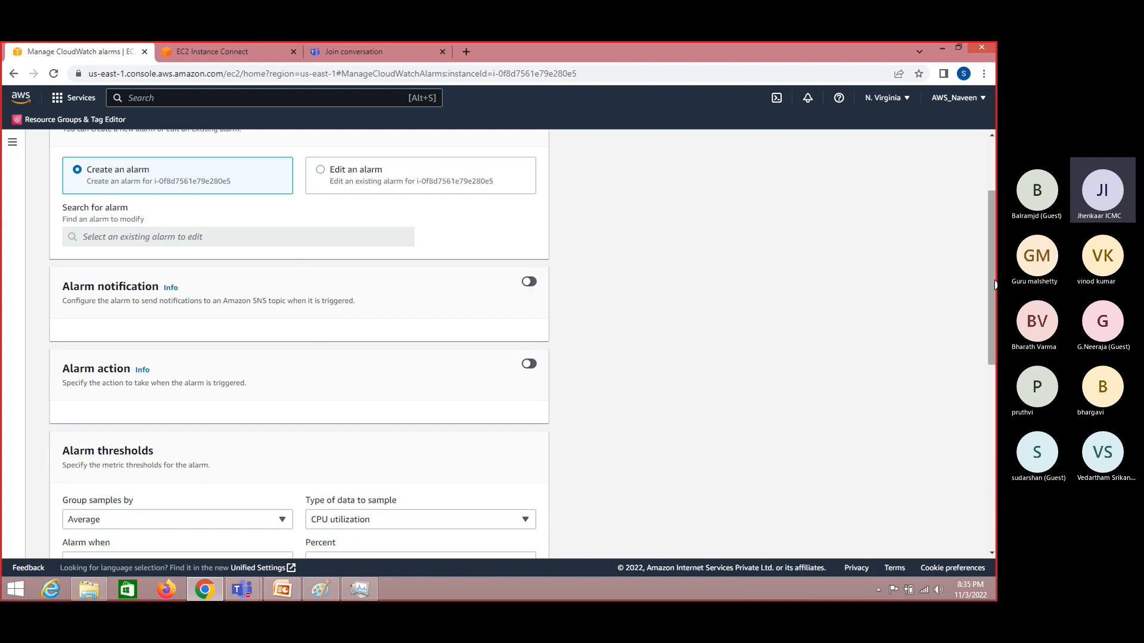
# - Turn on the alarm action and set it to Reboot
pyautogui.scroll(-2, 727, 284)
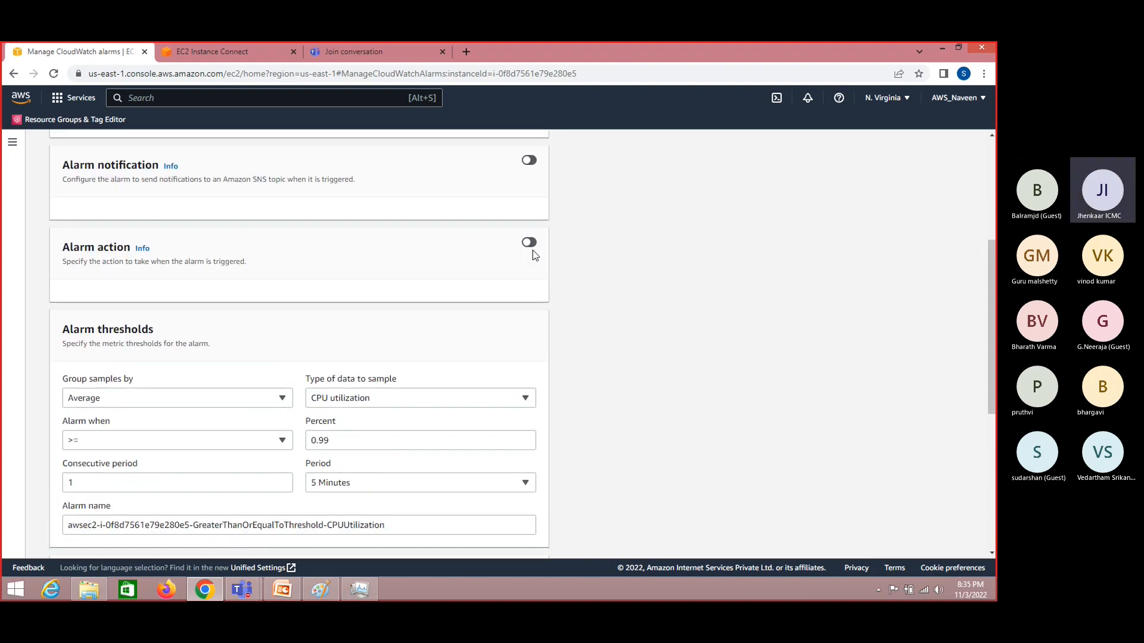
pyautogui.click(530, 243)
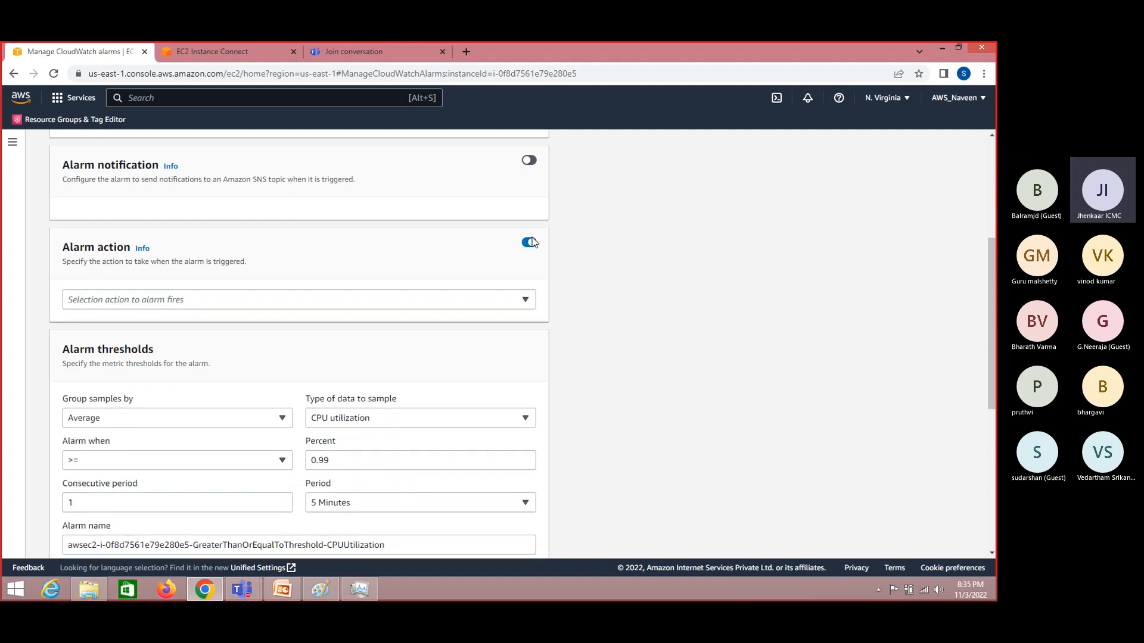
pyautogui.click(526, 301)
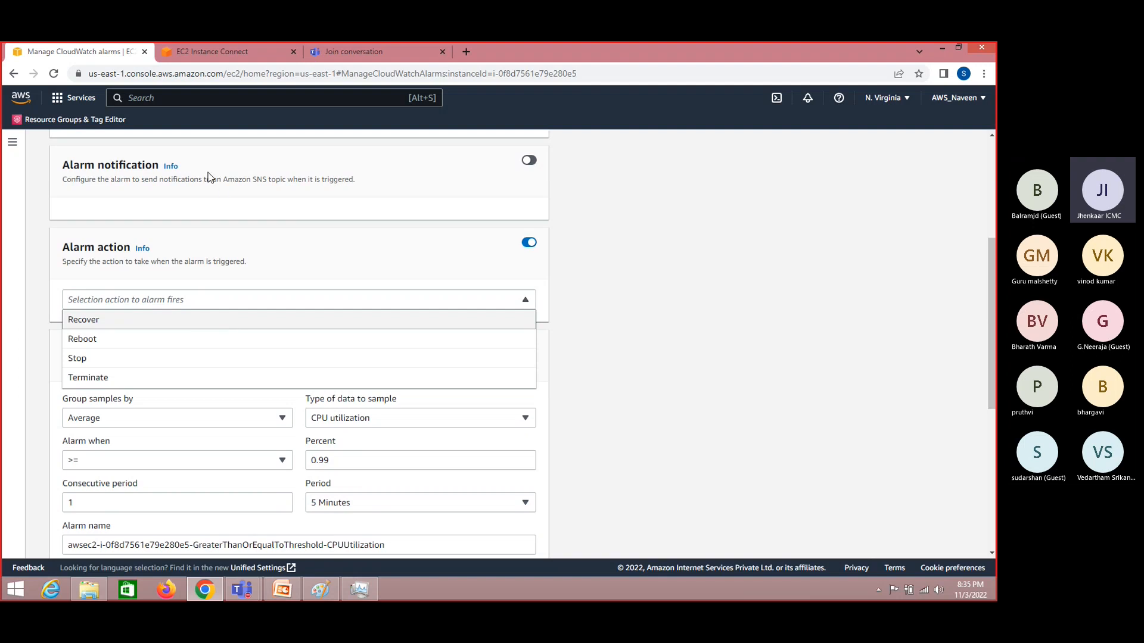
pyautogui.click(148, 339)
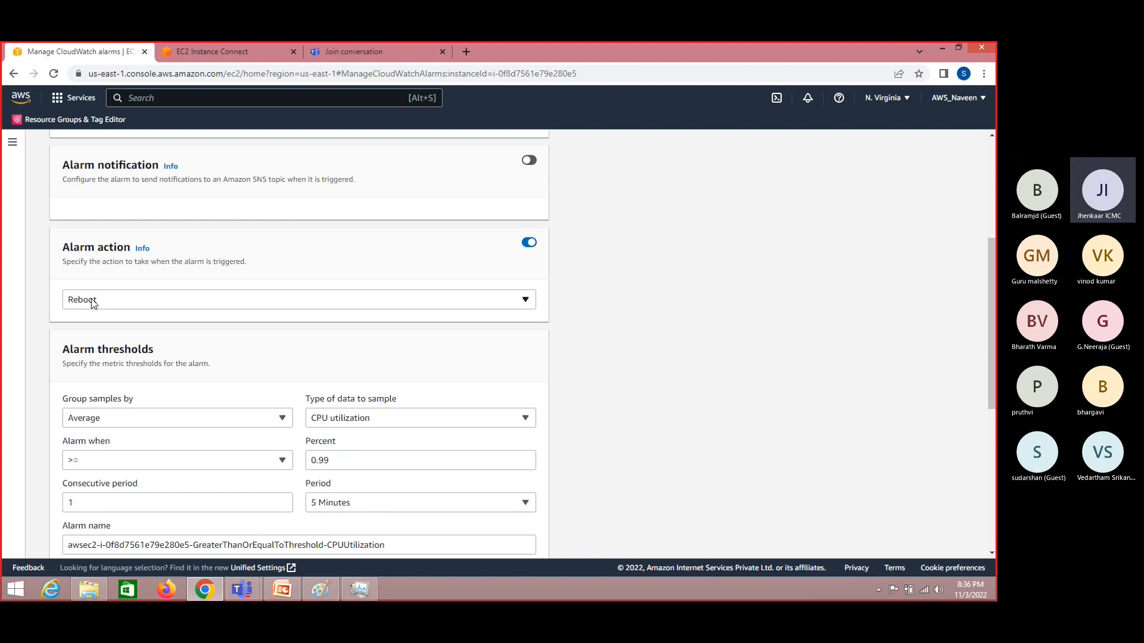
# - Set the alarm threshold's type of data to sample to "Status check failed: instance"
pyautogui.scroll(-1, 583, 322)
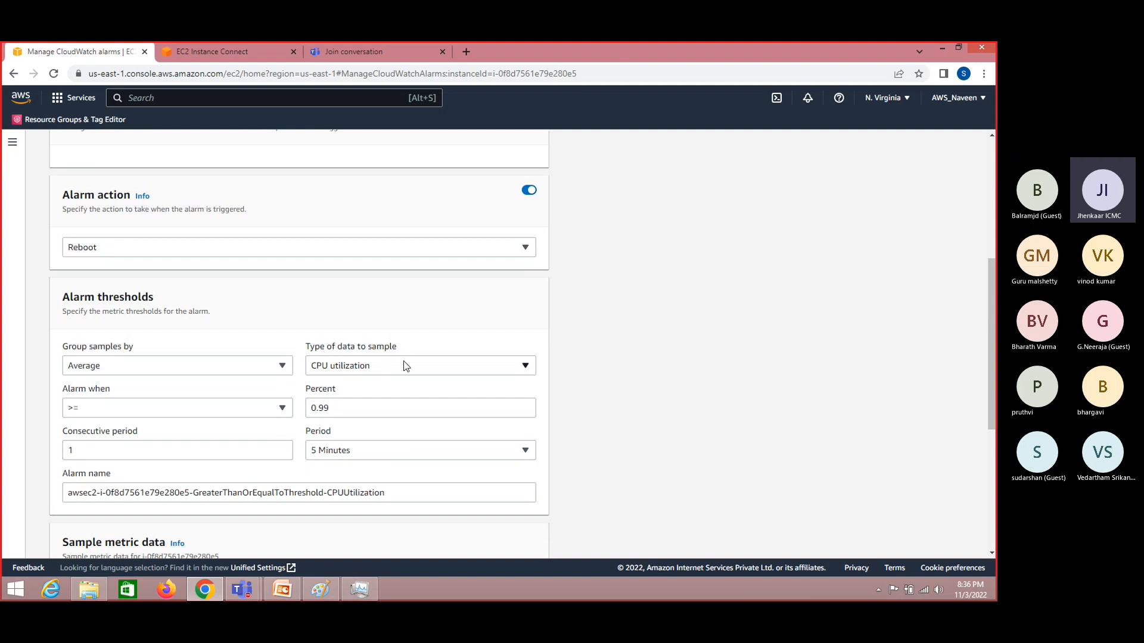
pyautogui.click(405, 366)
pyautogui.click(722, 370)
pyautogui.click(506, 365)
pyautogui.moveTo(532, 273); pyautogui.dragTo(527, 245)
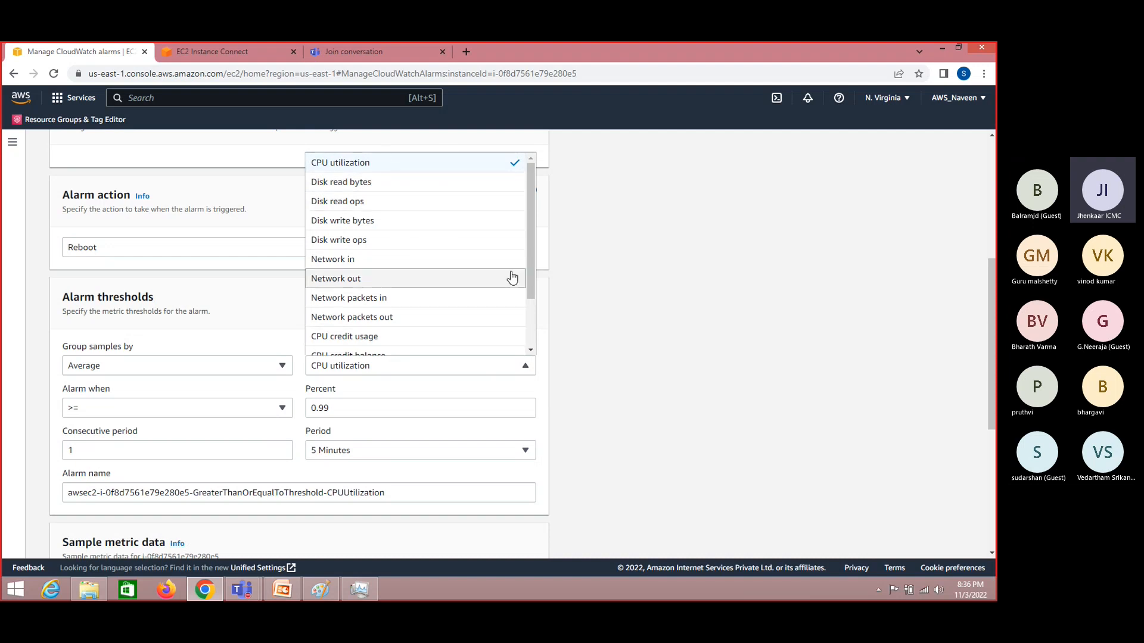
pyautogui.moveTo(527, 277); pyautogui.dragTo(528, 330)
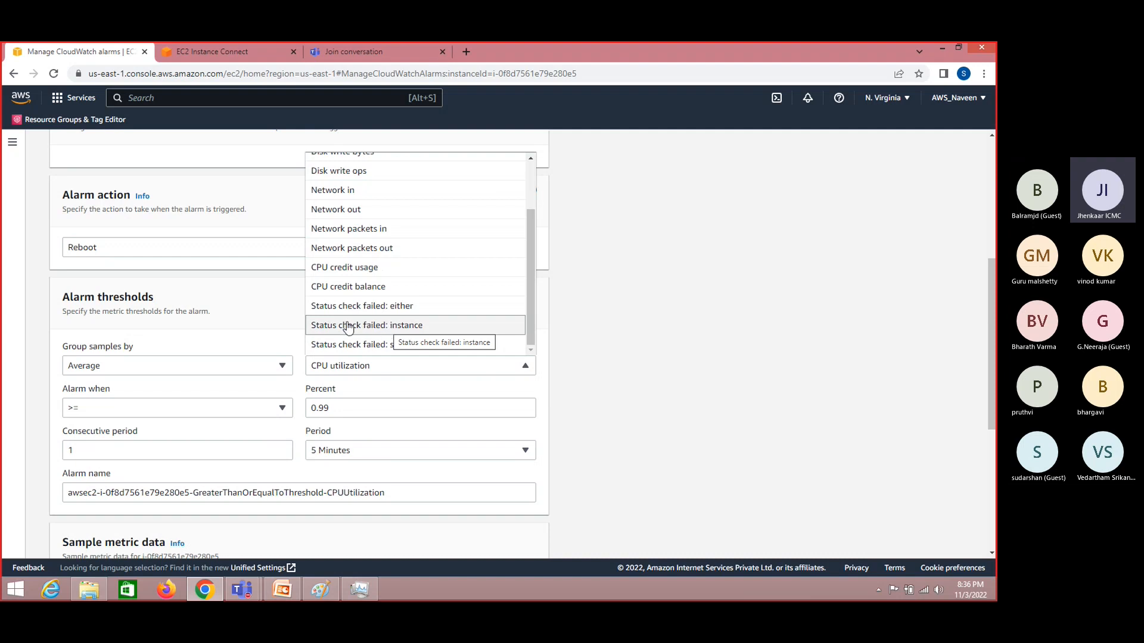
pyautogui.click(379, 330)
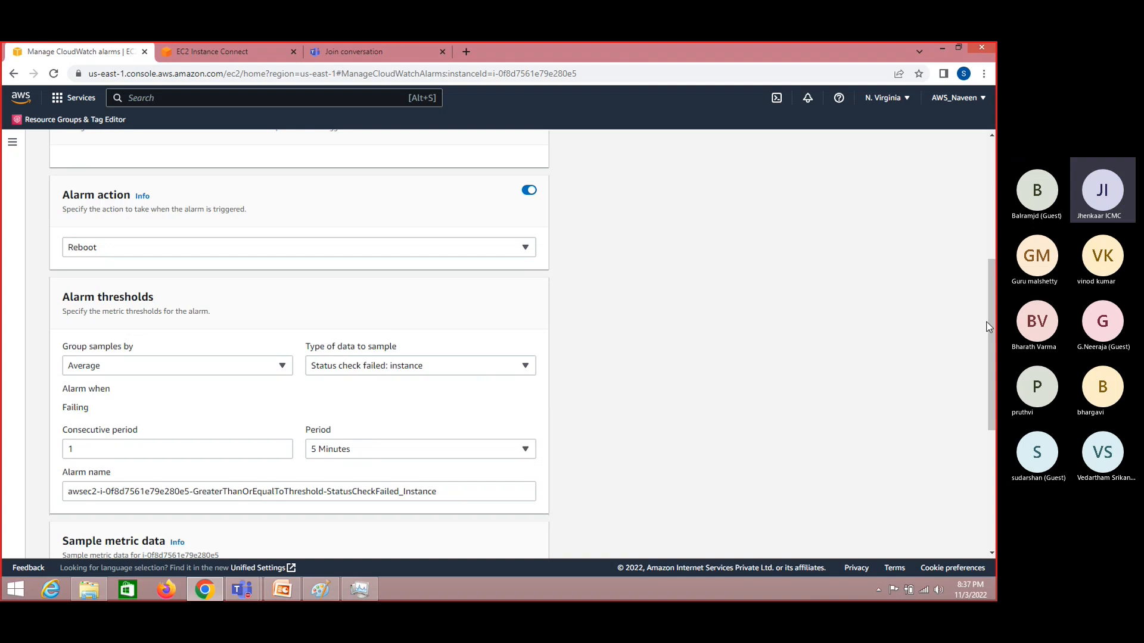
# - Set the alarm's period to 1 Minute and create the CloudWatch alarm
pyautogui.scroll(-2, 989, 326)
pyautogui.click(496, 315)
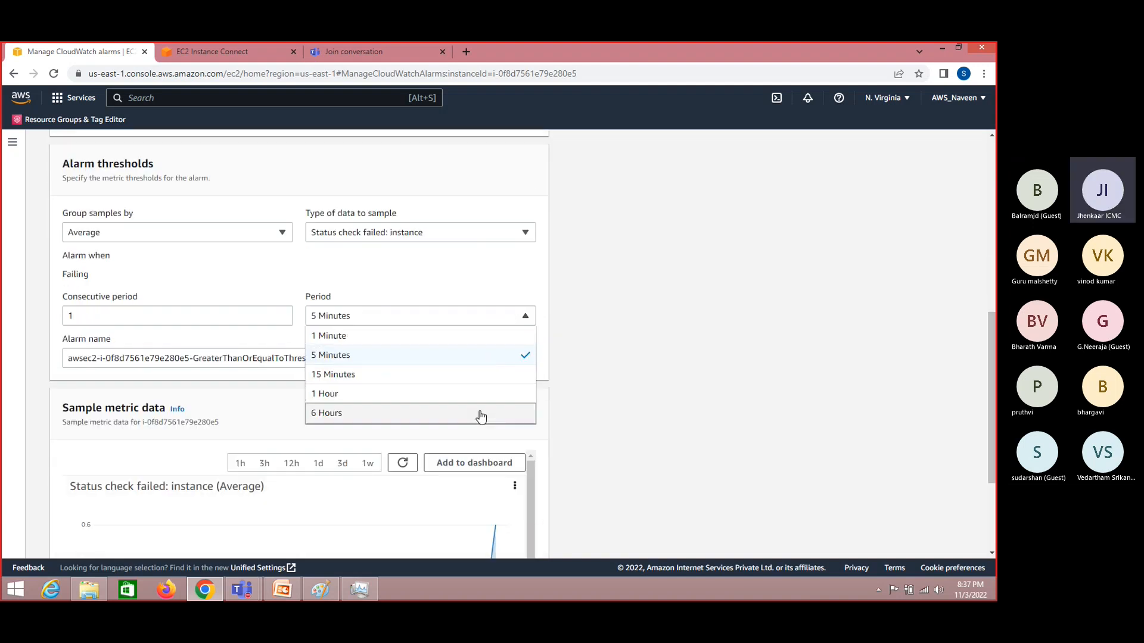
pyautogui.click(439, 337)
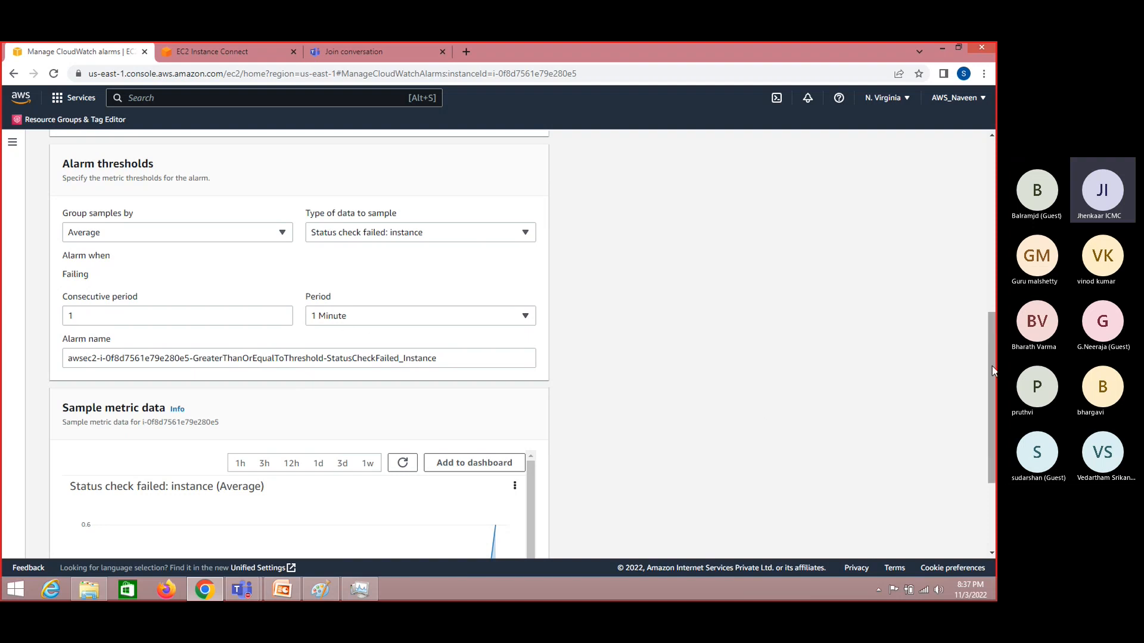
pyautogui.moveTo(992, 366); pyautogui.dragTo(992, 422)
pyautogui.scroll(-1, 600, 551)
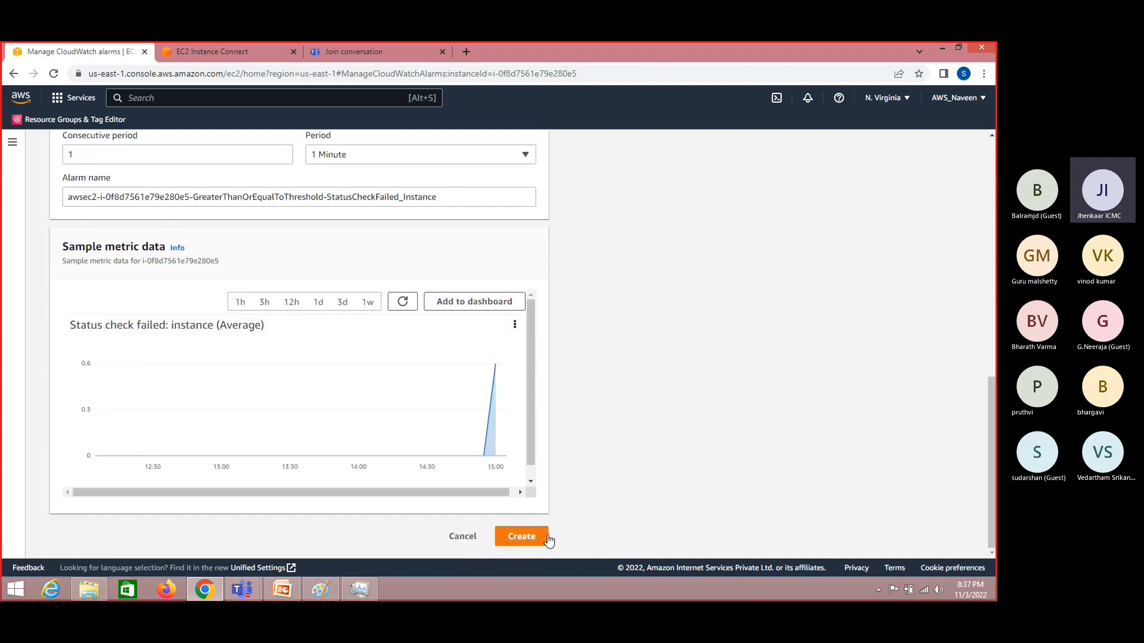
pyautogui.click(532, 539)
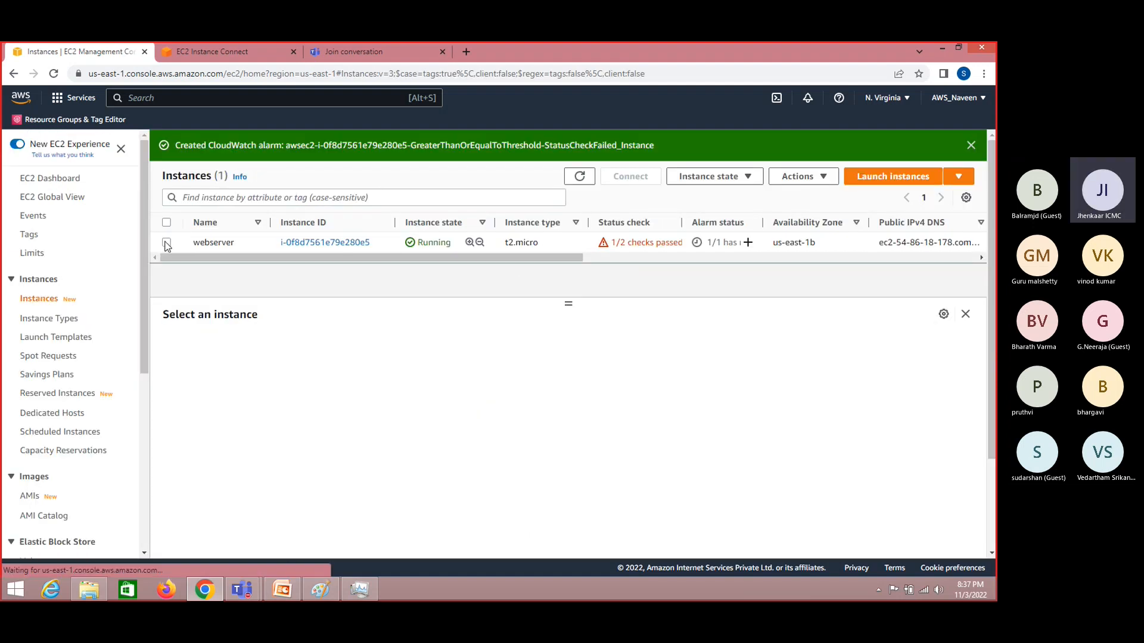
# - Select the webserver instance and look over its available state actions, including reboot
pyautogui.click(166, 242)
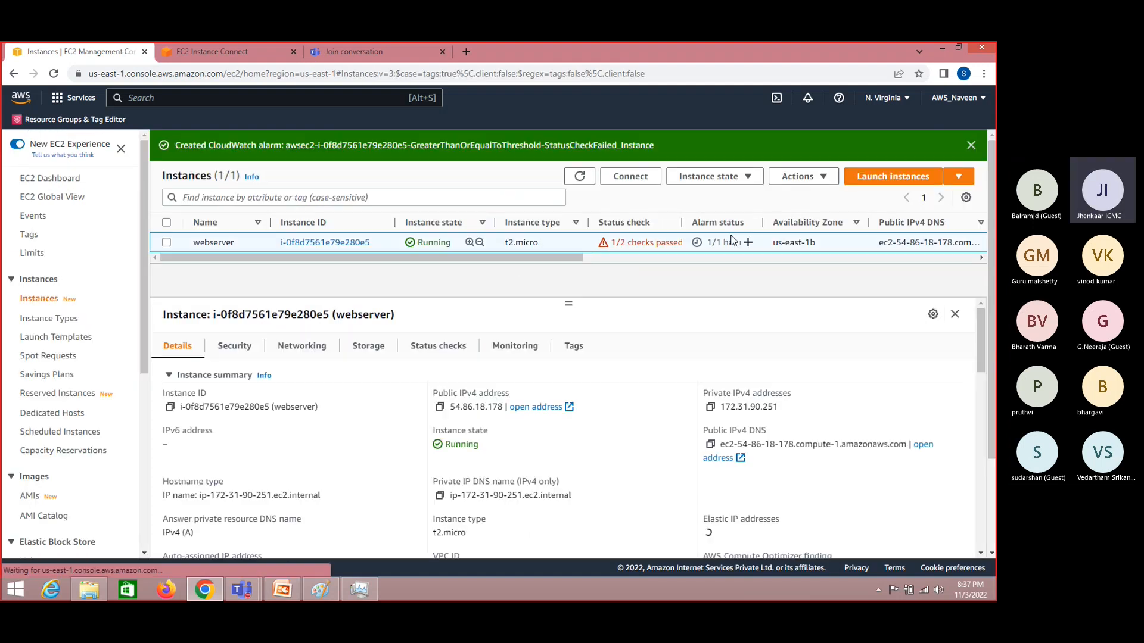
pyautogui.click(741, 177)
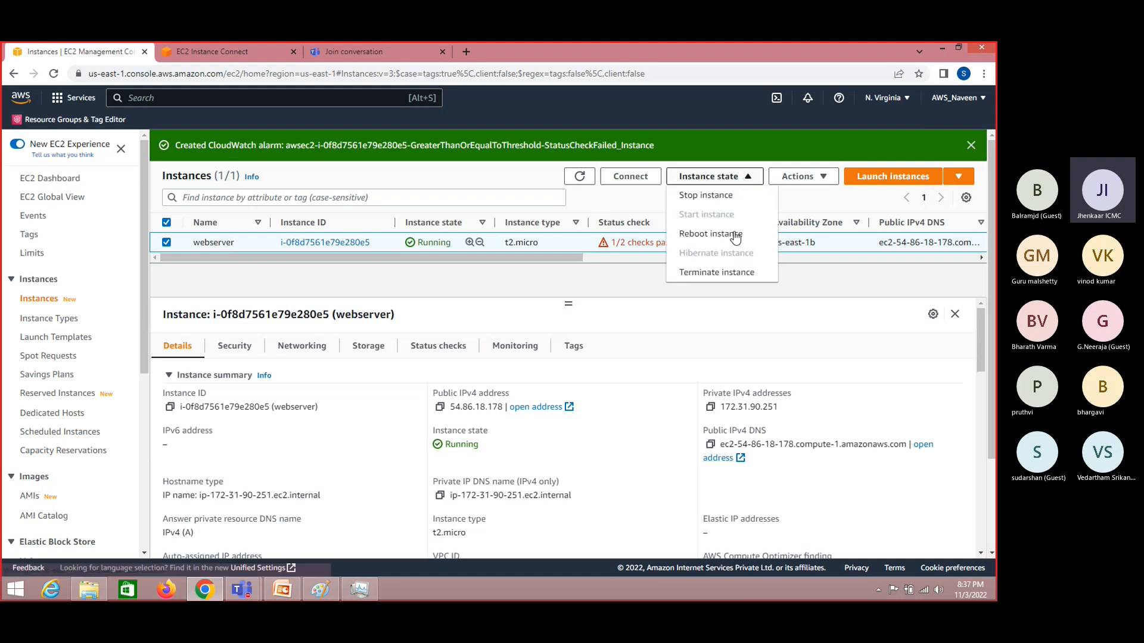
pyautogui.click(677, 318)
# - Widen the Alarm status column in the instances list and refresh the list to check the webserver's alarm
pyautogui.click(581, 177)
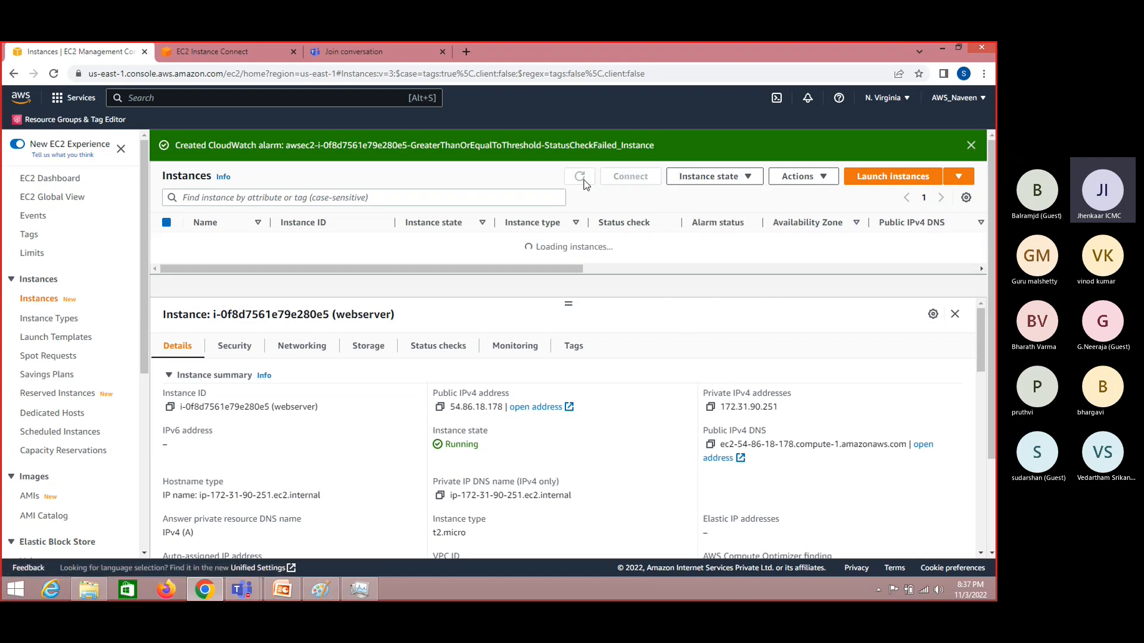
pyautogui.click(584, 183)
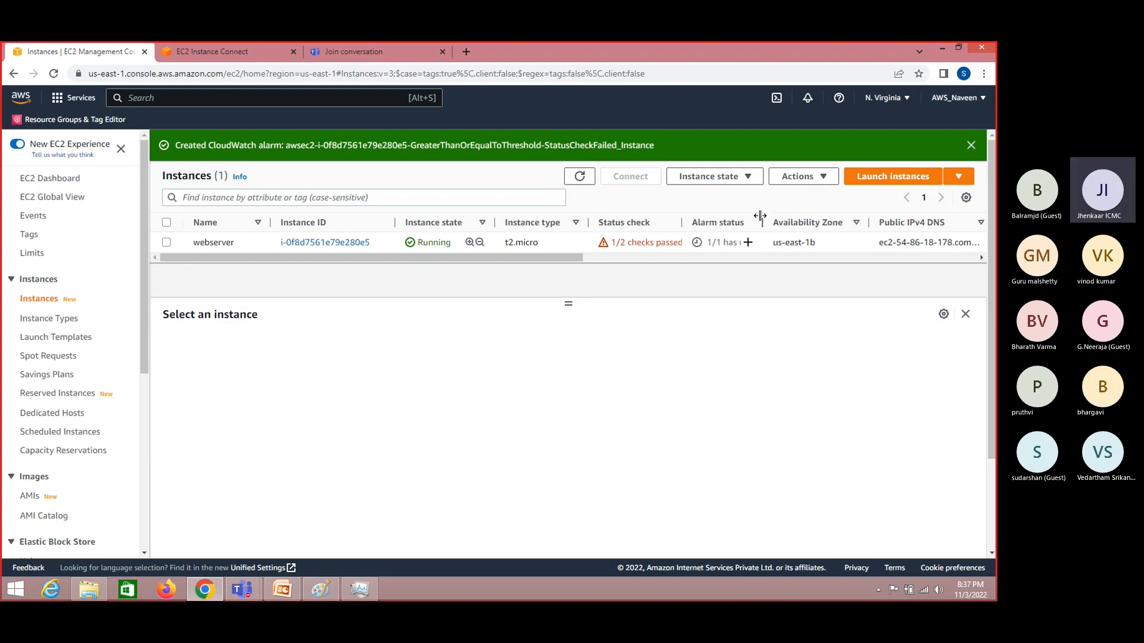
pyautogui.moveTo(763, 222); pyautogui.dragTo(810, 222)
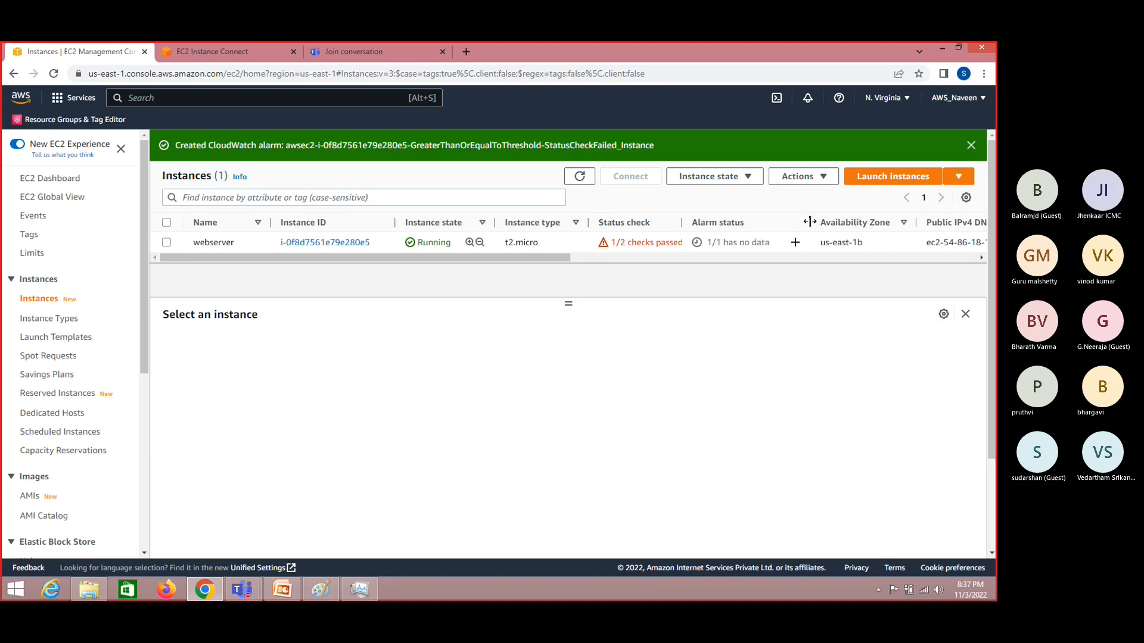
pyautogui.click(583, 179)
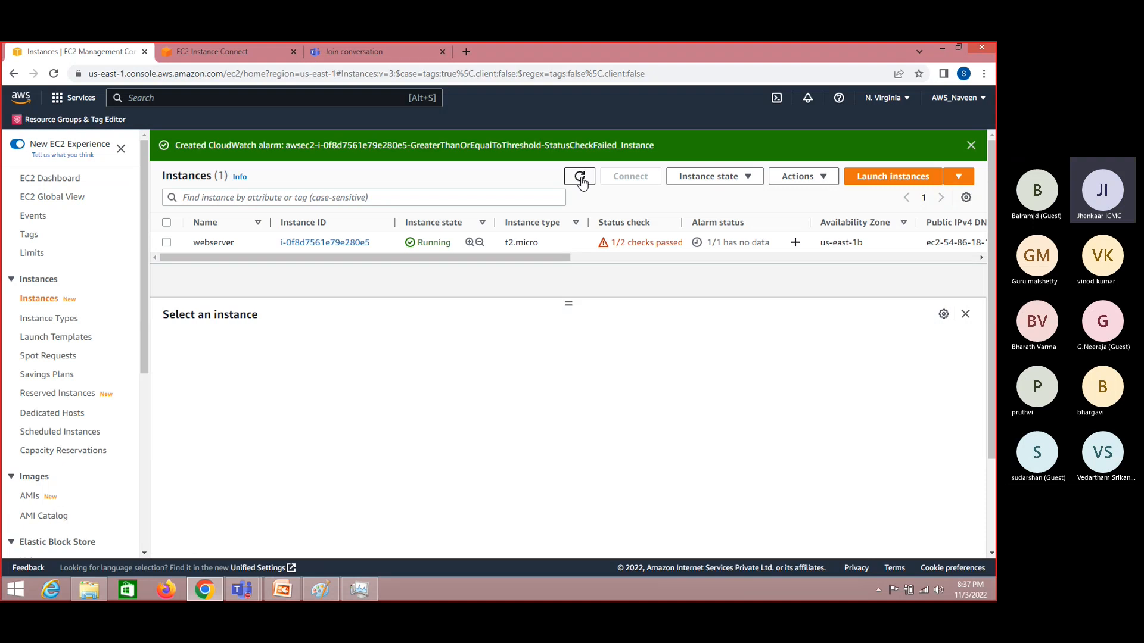
pyautogui.click(581, 179)
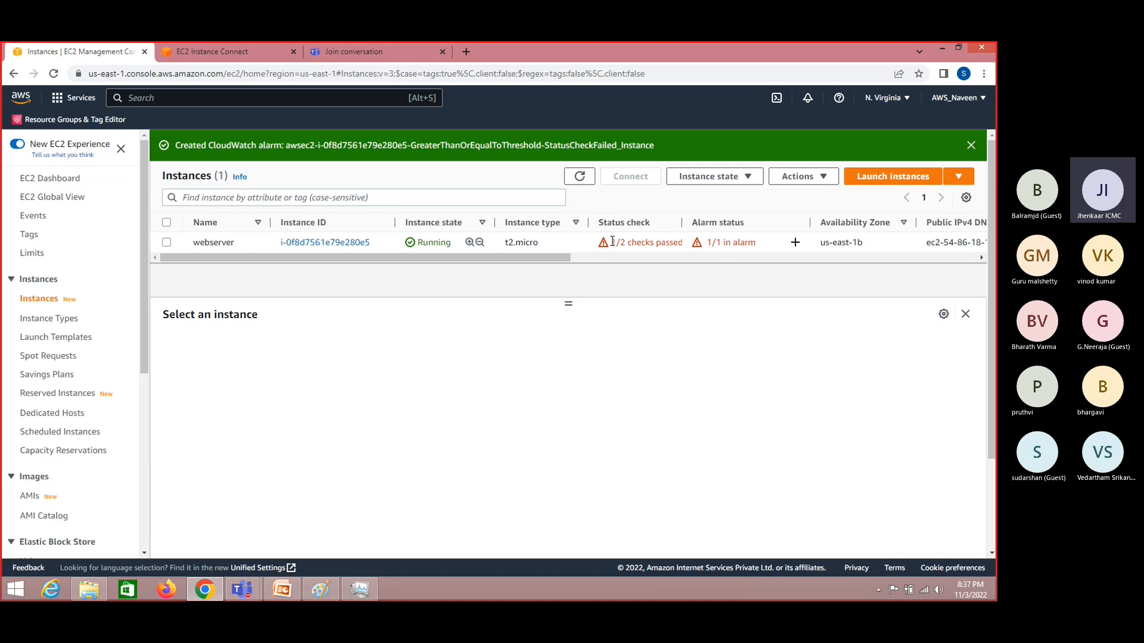
# - Switch to PowerPoint and review the Status Checks slides from System Status Check through the alarm creation steps
pyautogui.hotkey('alt', 'Tab')
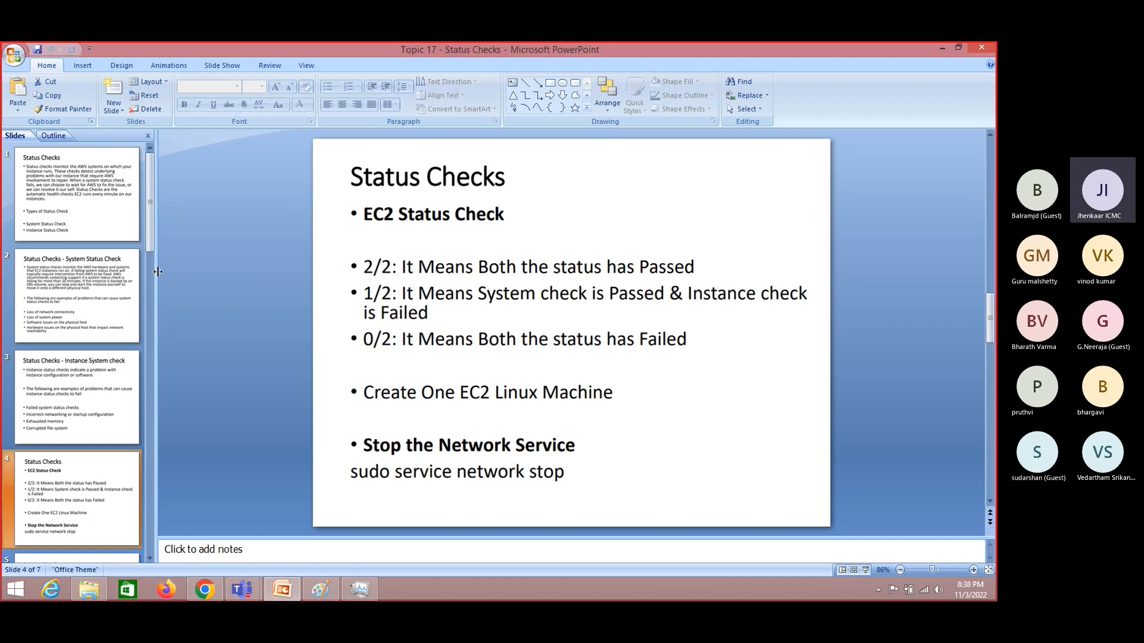
pyautogui.click(114, 287)
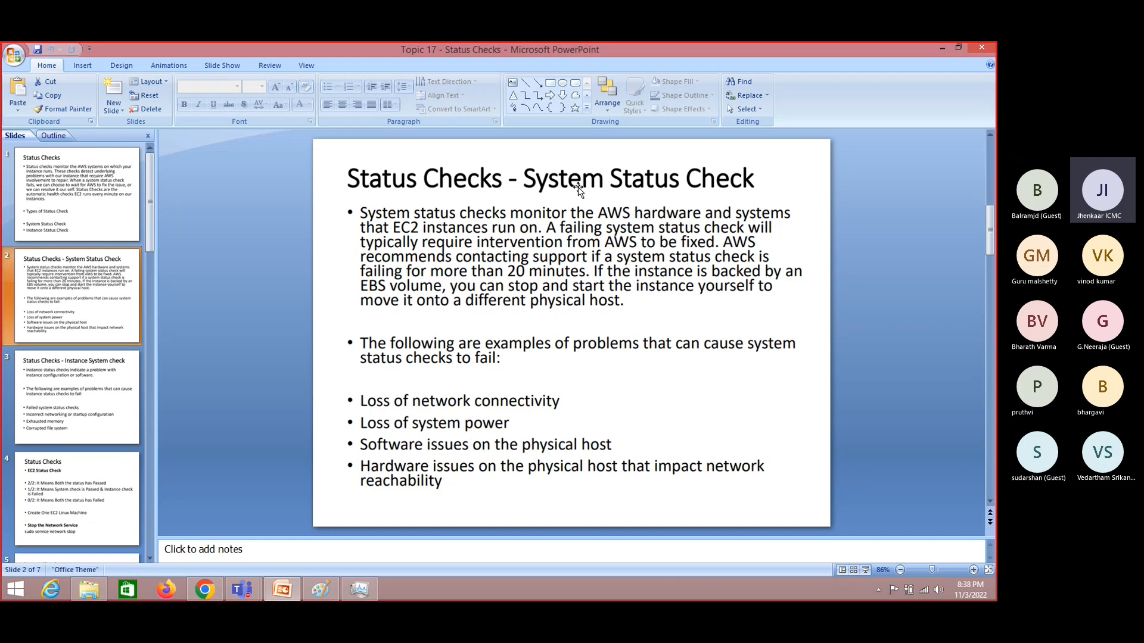
pyautogui.scroll(-1, 578, 190)
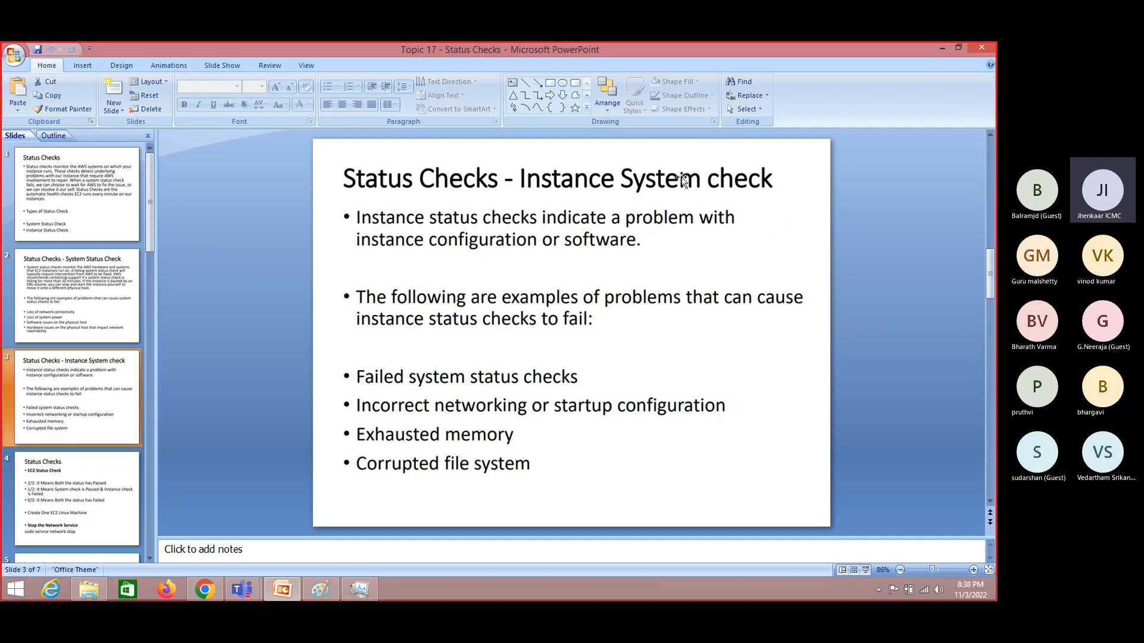
pyautogui.scroll(-2, 682, 179)
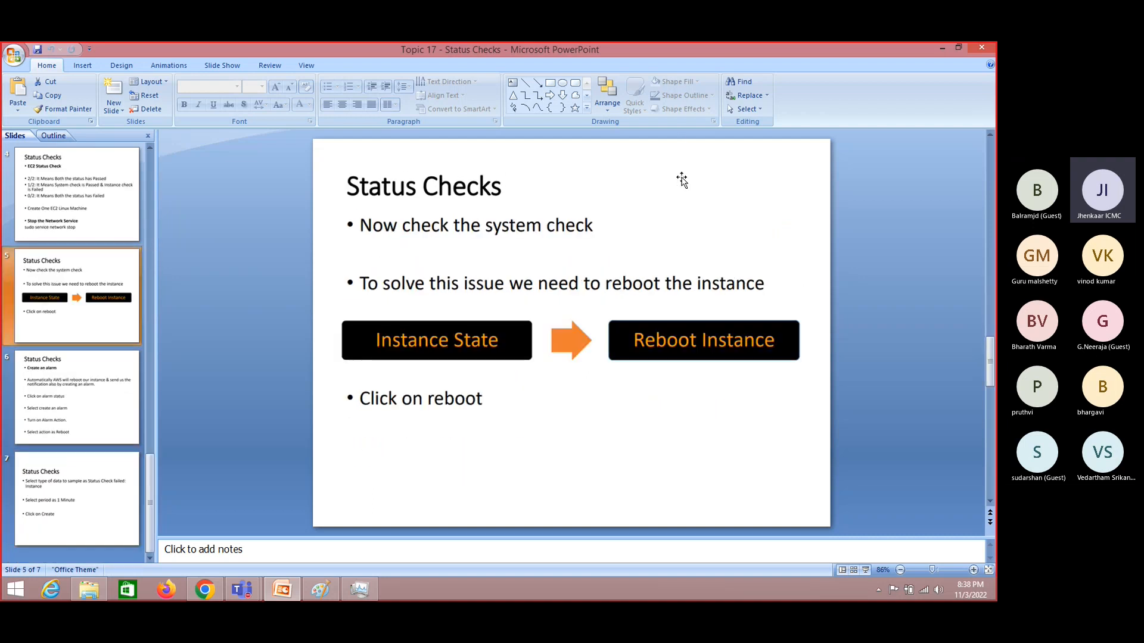
pyautogui.scroll(-1, 682, 180)
pyautogui.scroll(-1, 683, 182)
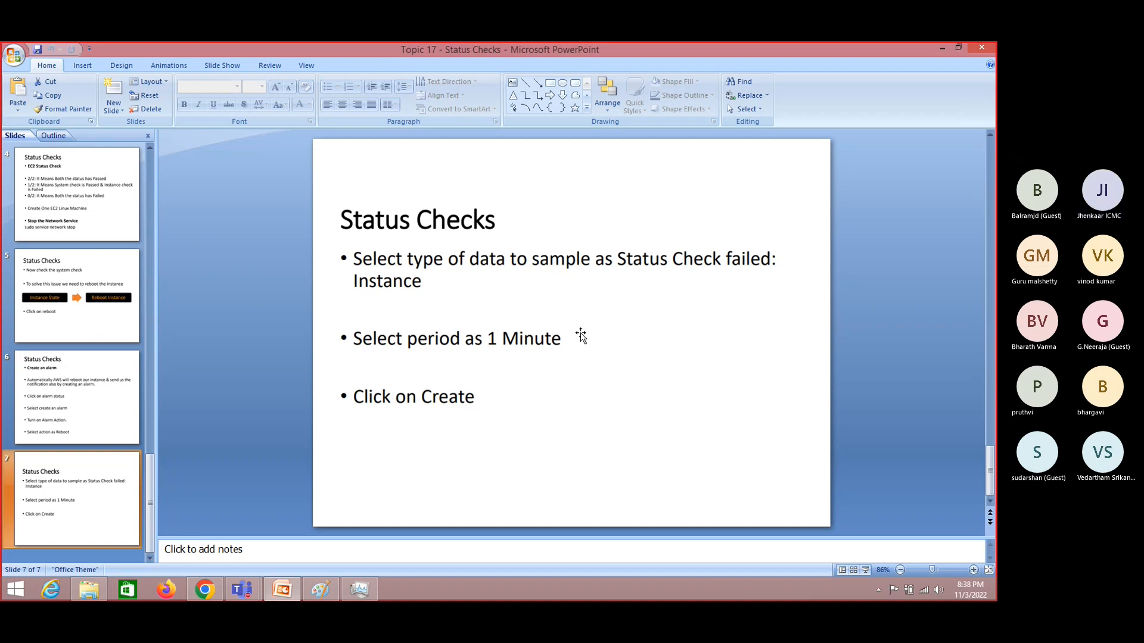
# - Switch back to the EC2 console in Chrome and refresh the instances list
pyautogui.hotkey('alt', 'Tab')
pyautogui.hotkey('alt', 'Tab')
pyautogui.hotkey('alt', 'Tab')
pyautogui.hotkey('alt', 'Tab')
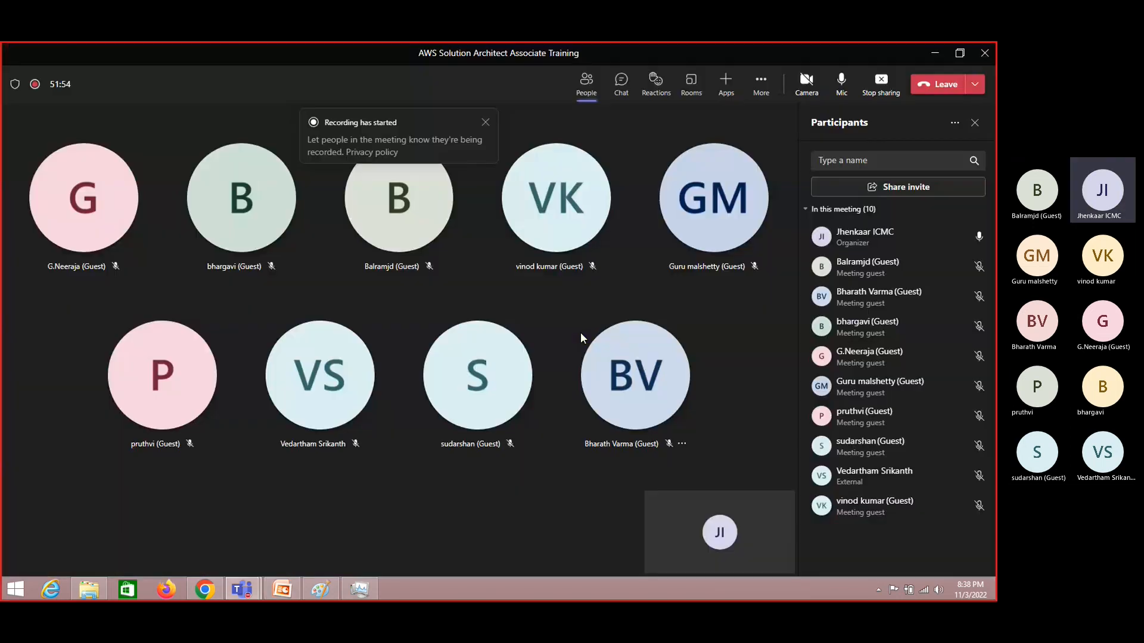
pyautogui.hotkey('alt', 'Tab')
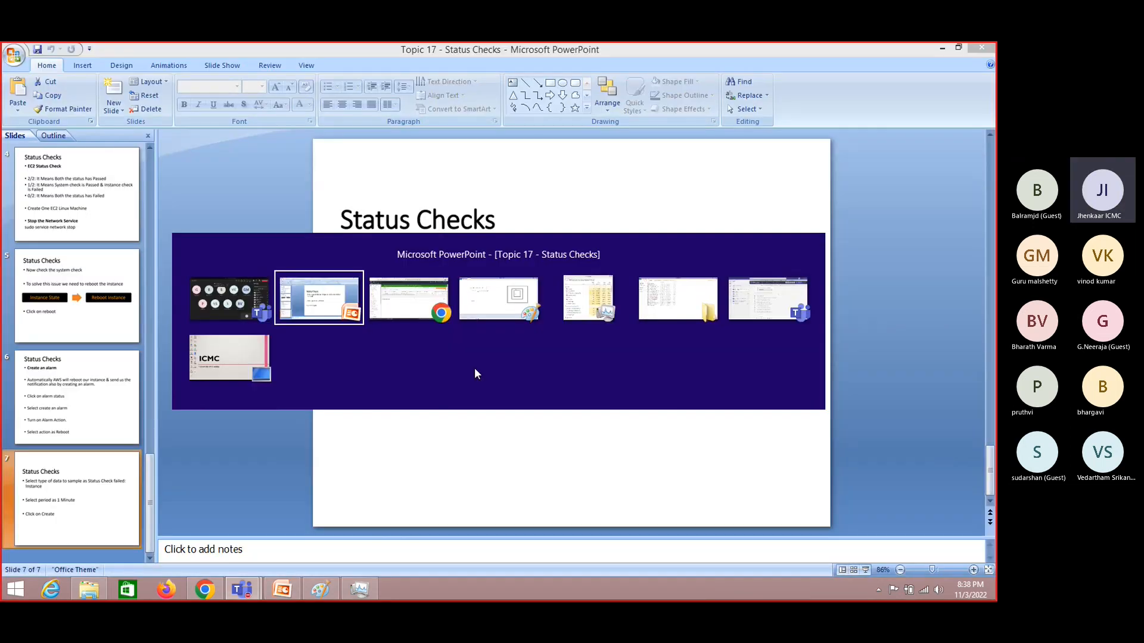
pyautogui.hotkey('alt', 'Tab')
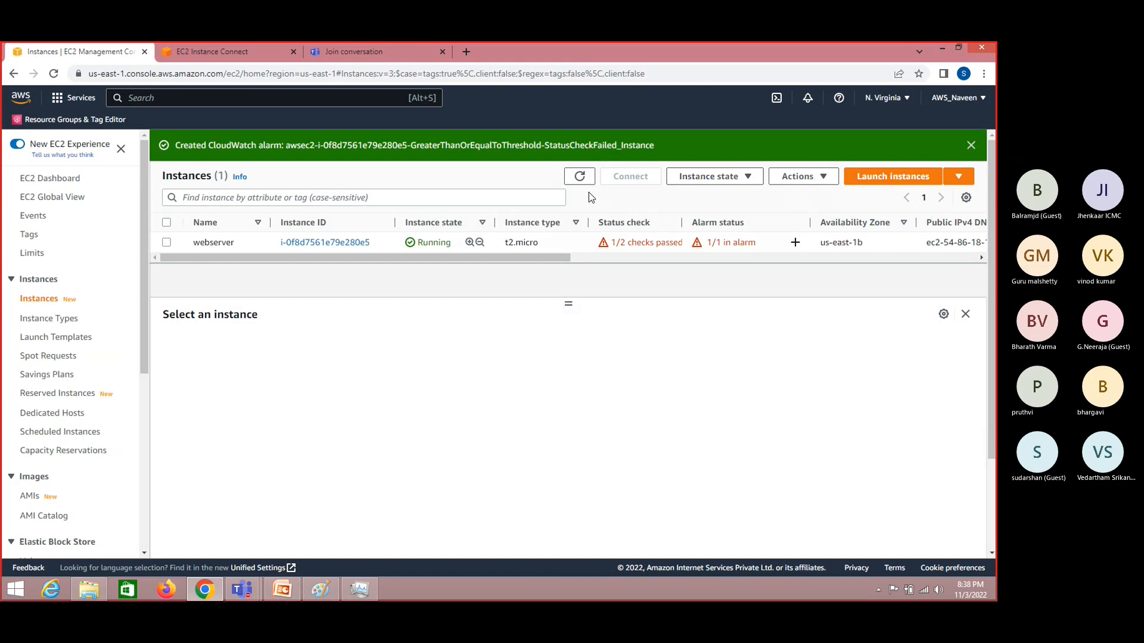
pyautogui.click(580, 179)
pyautogui.click(582, 178)
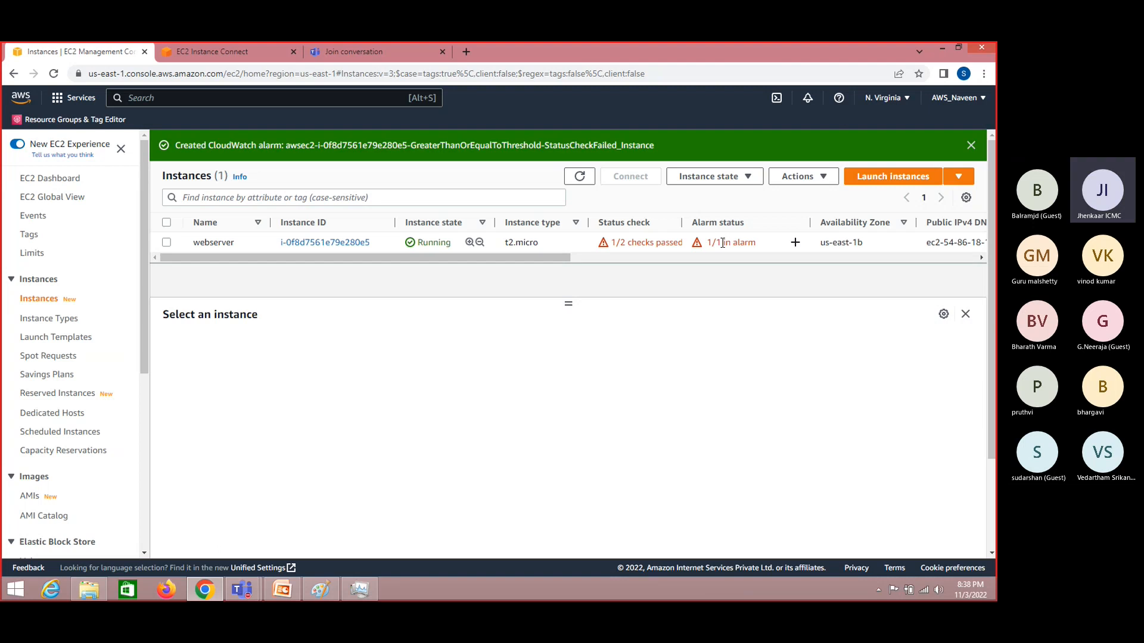
# - View the webserver's alarm details, close them and dismiss the alarm creation banner
pyautogui.moveTo(723, 243); pyautogui.dragTo(753, 244)
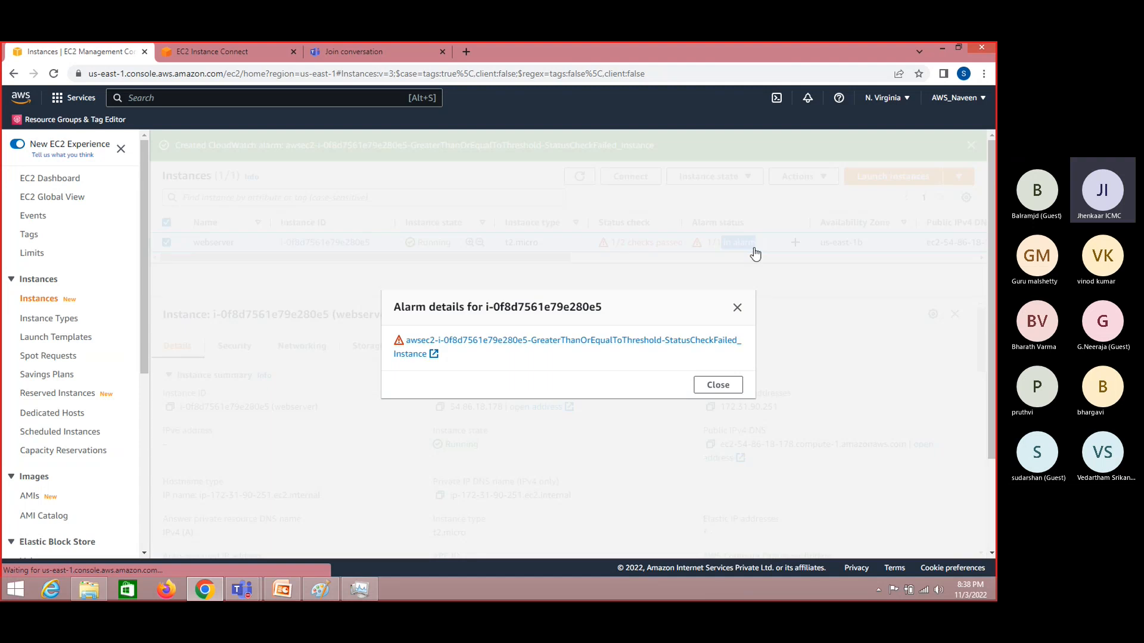
pyautogui.click(738, 309)
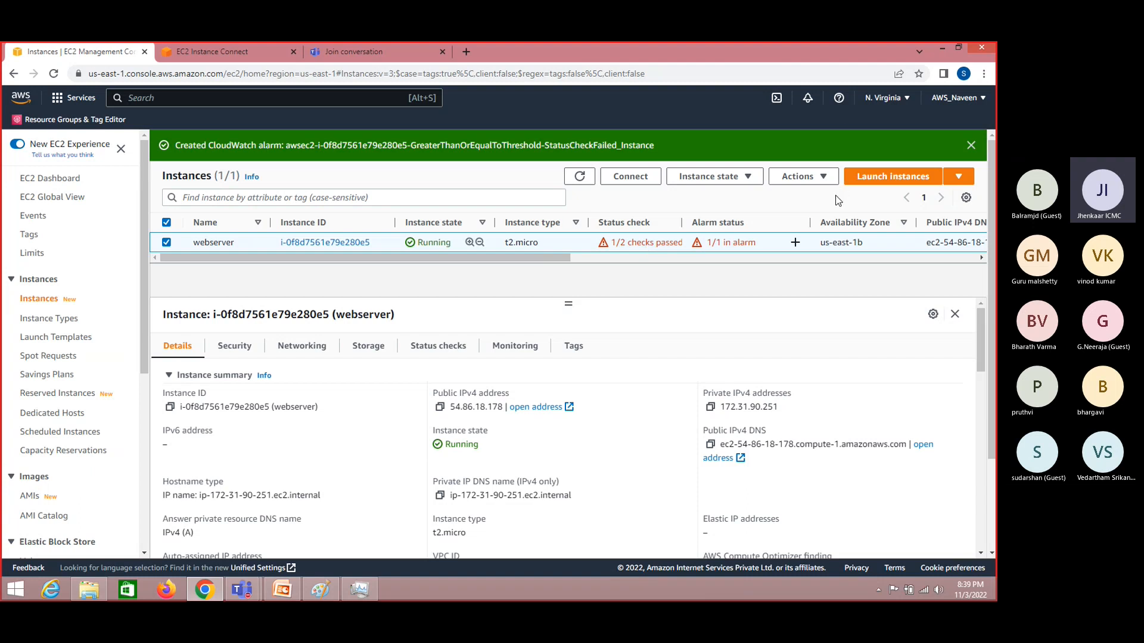
pyautogui.click(971, 146)
# - Refresh the instances list repeatedly to monitor the webserver's status check and alarm status
pyautogui.click(576, 146)
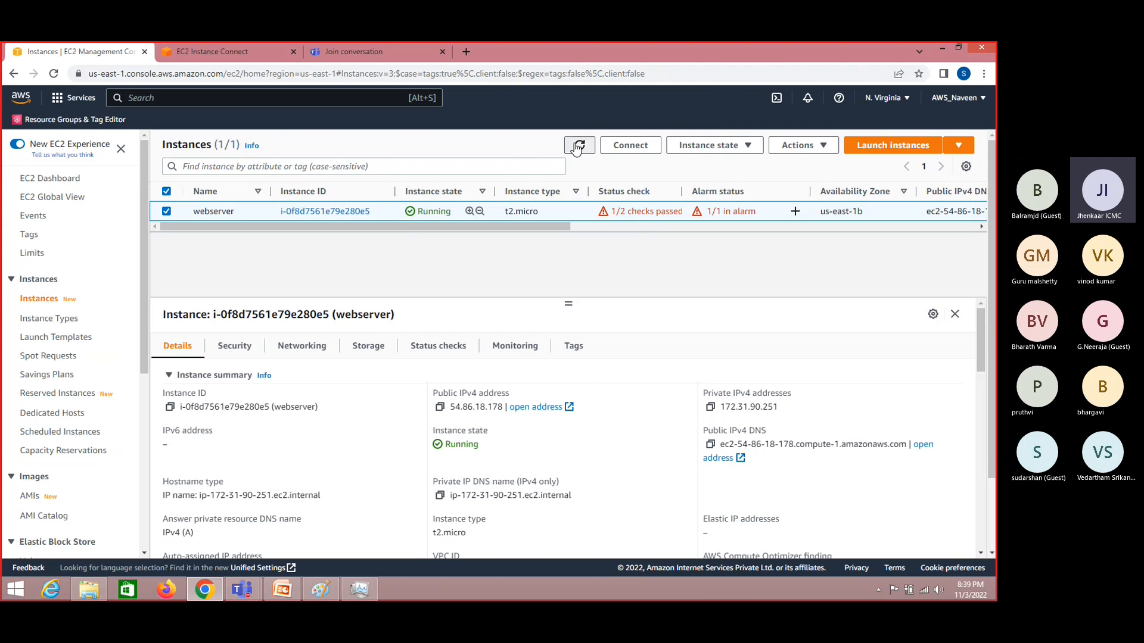
pyautogui.click(576, 146)
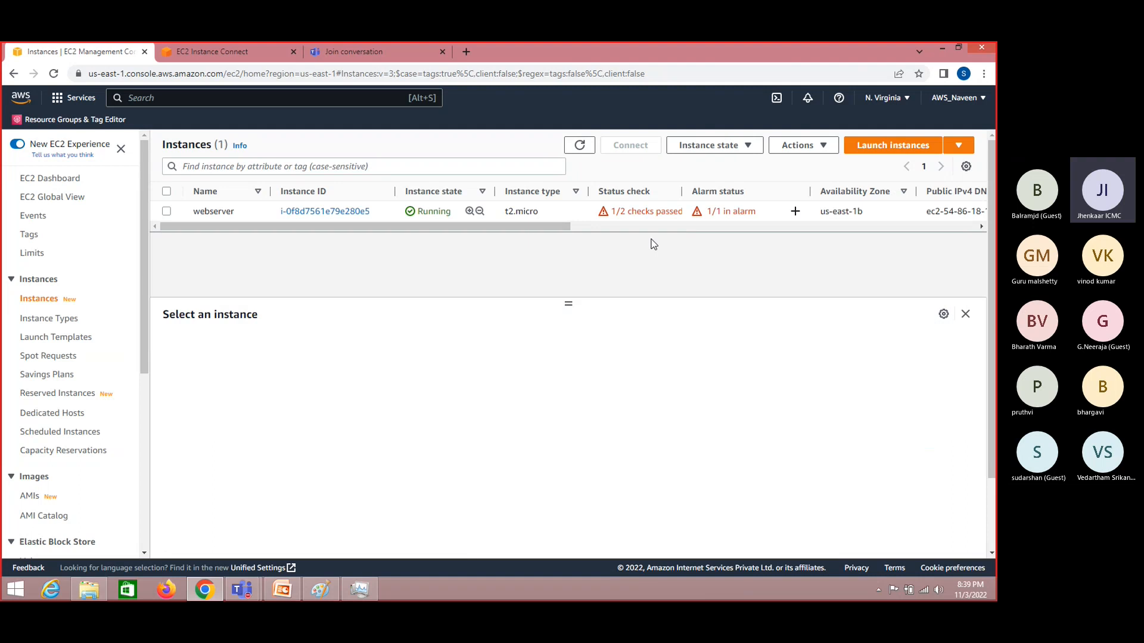
pyautogui.click(581, 147)
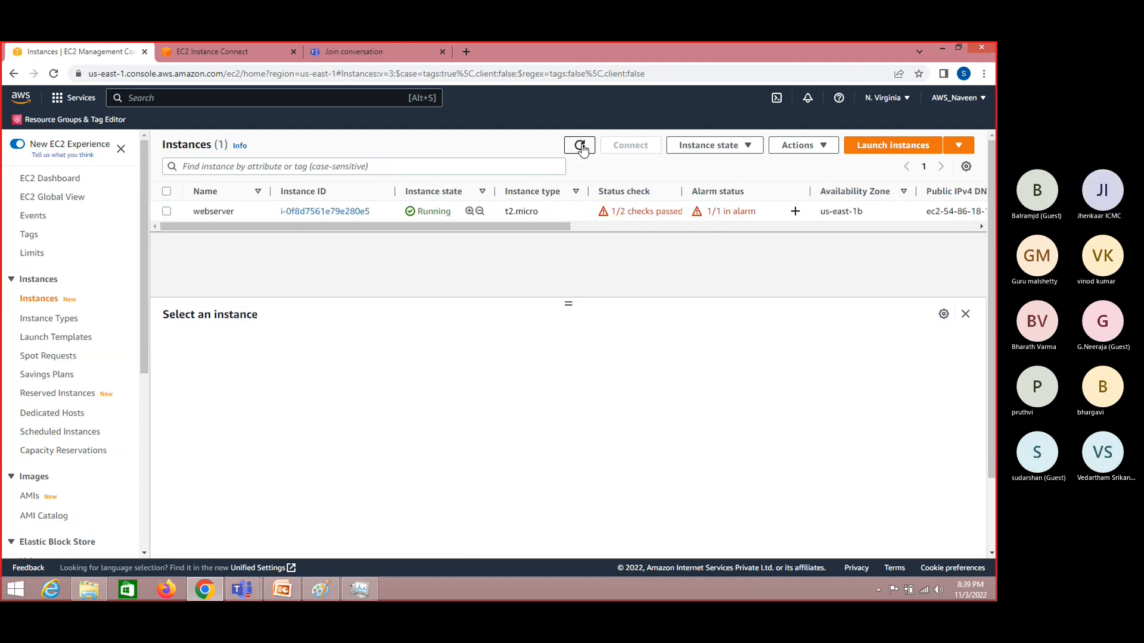
pyautogui.click(581, 146)
pyautogui.click(581, 146)
pyautogui.click(581, 147)
pyautogui.click(581, 147)
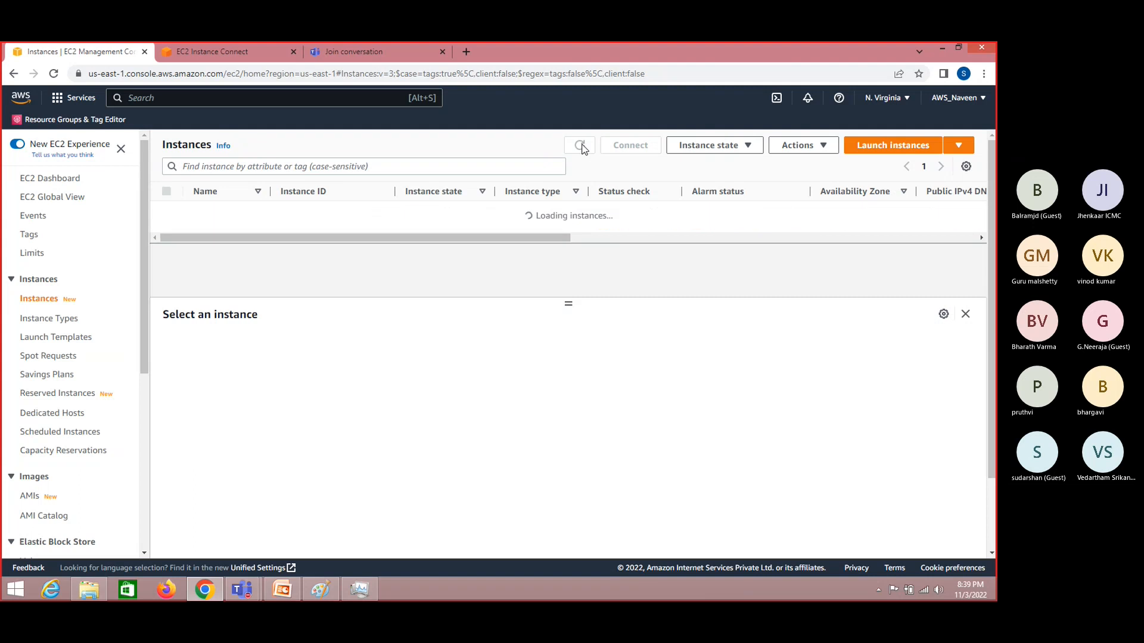
pyautogui.click(581, 146)
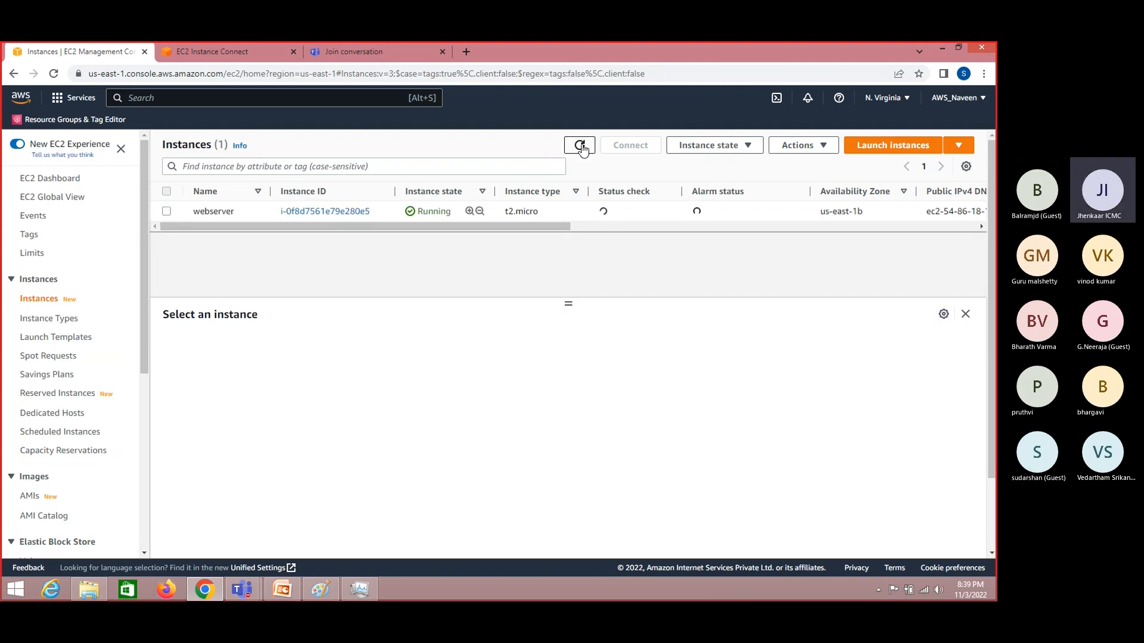
pyautogui.click(581, 147)
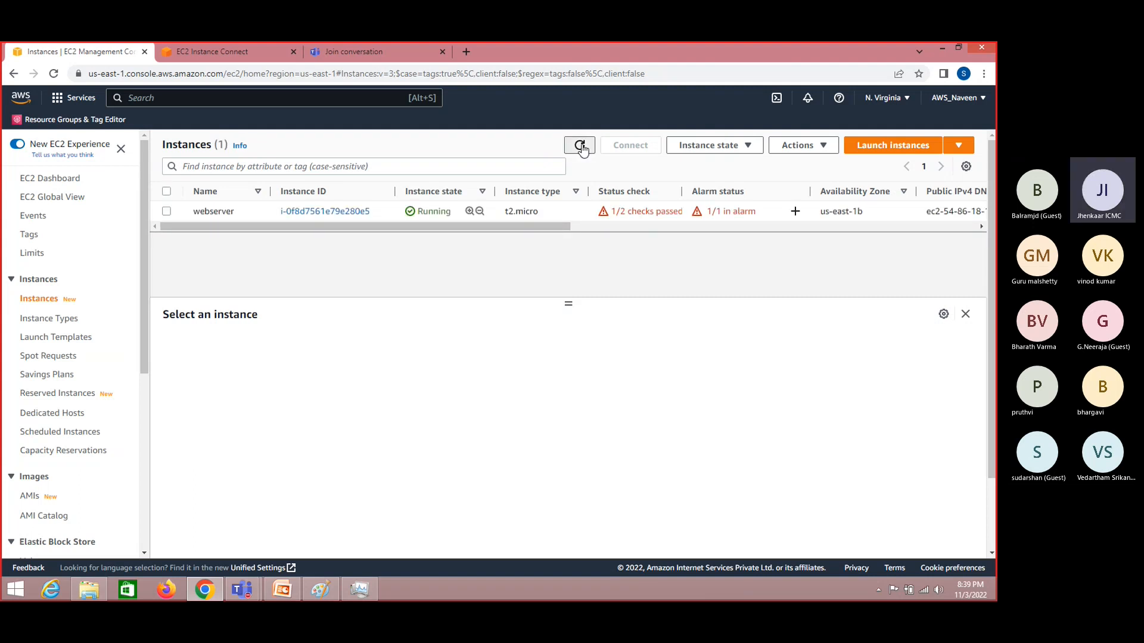
pyautogui.click(581, 147)
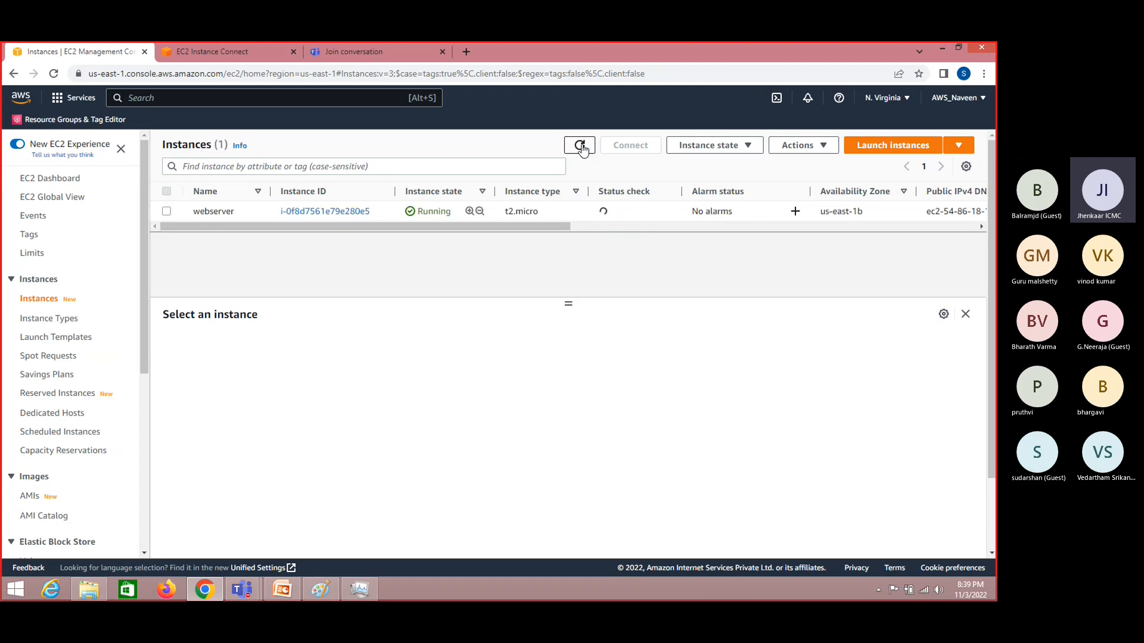
pyautogui.click(581, 147)
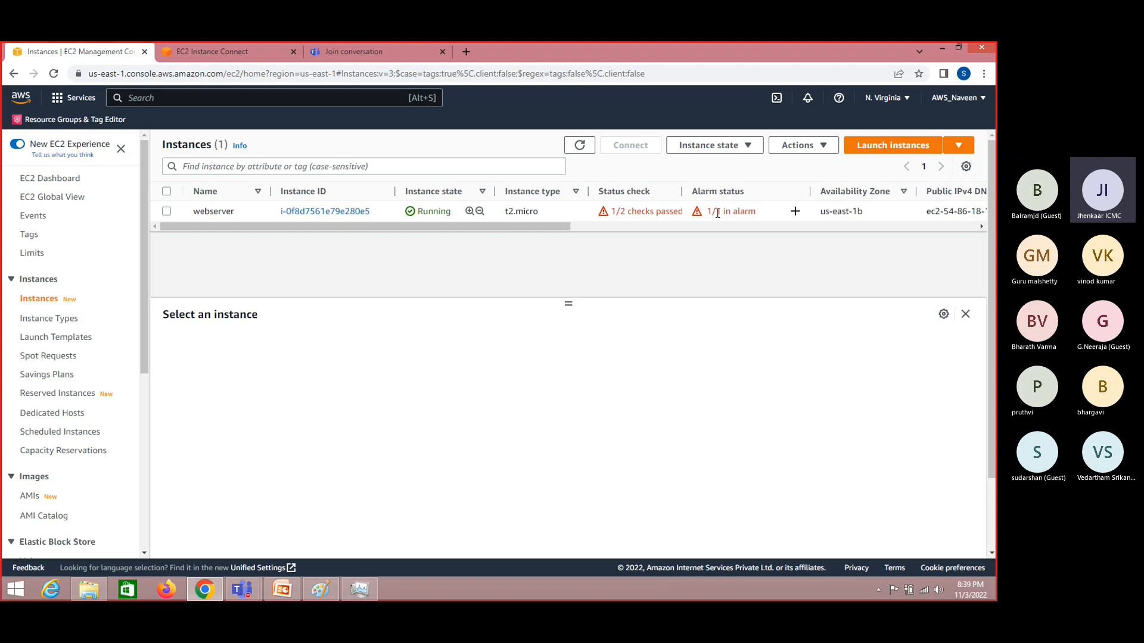
# - Reopen the alarm details from the webserver's alarm status and close them again
pyautogui.moveTo(713, 212); pyautogui.dragTo(707, 213)
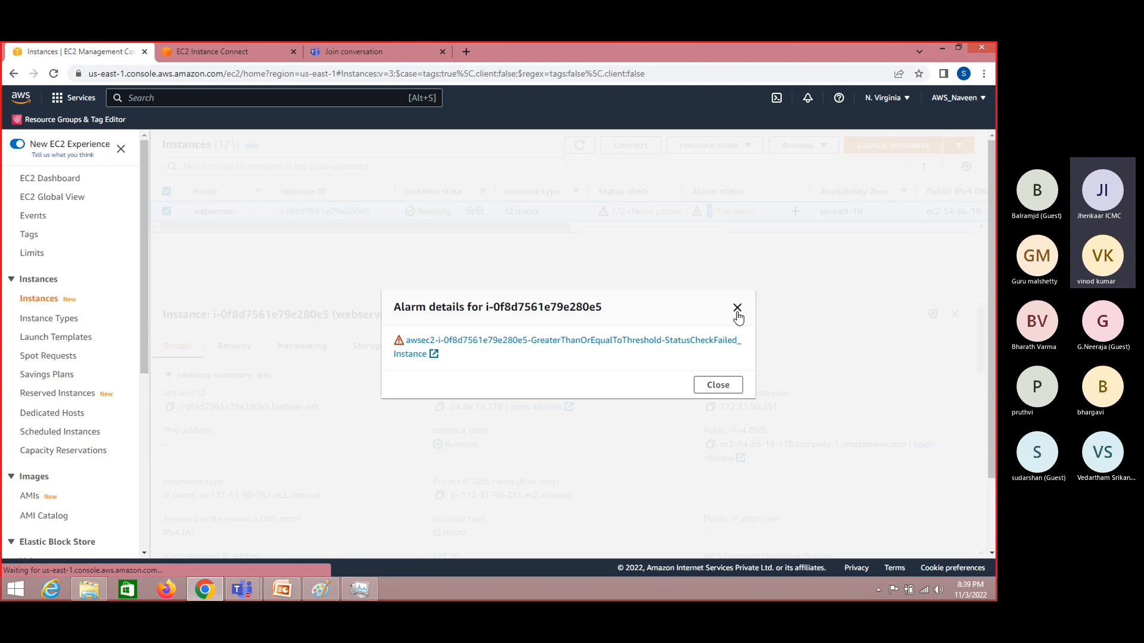
pyautogui.click(739, 307)
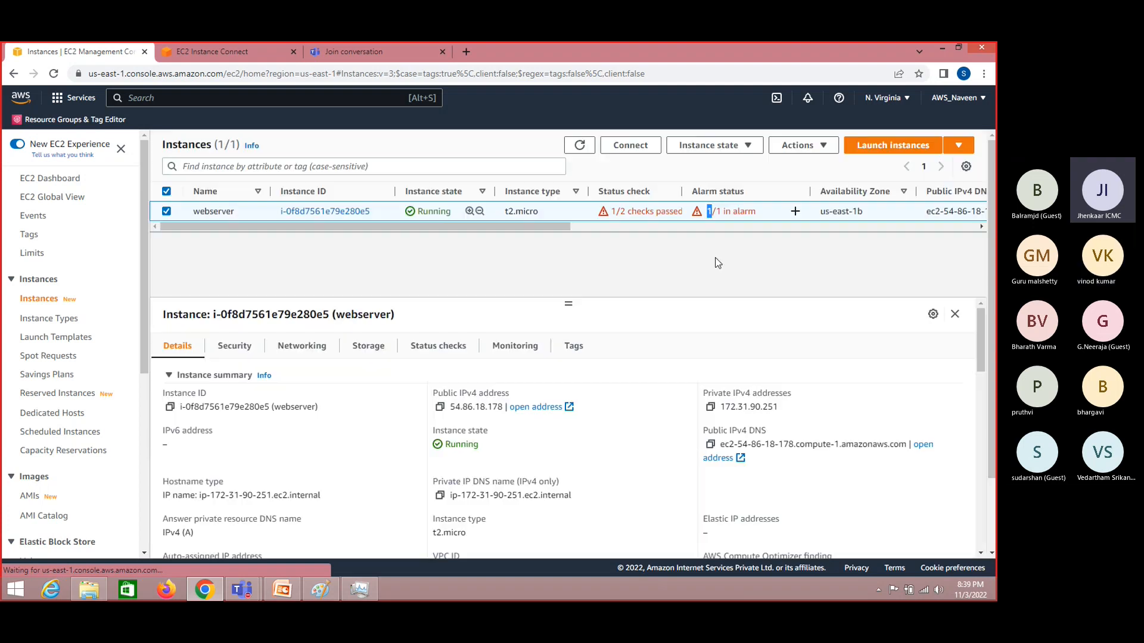
pyautogui.moveTo(716, 212); pyautogui.dragTo(720, 212)
pyautogui.click(719, 211)
pyautogui.click(734, 290)
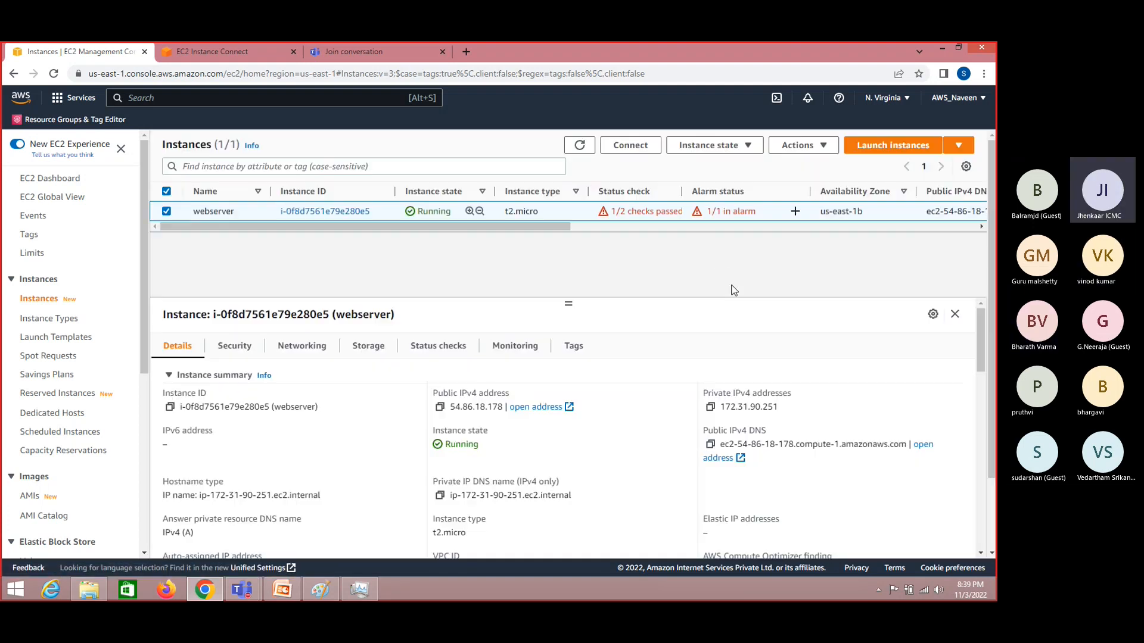
# - Keep refreshing the instances list to recheck the webserver's status, and shrink the details pane to enlarge the list area
pyautogui.click(580, 146)
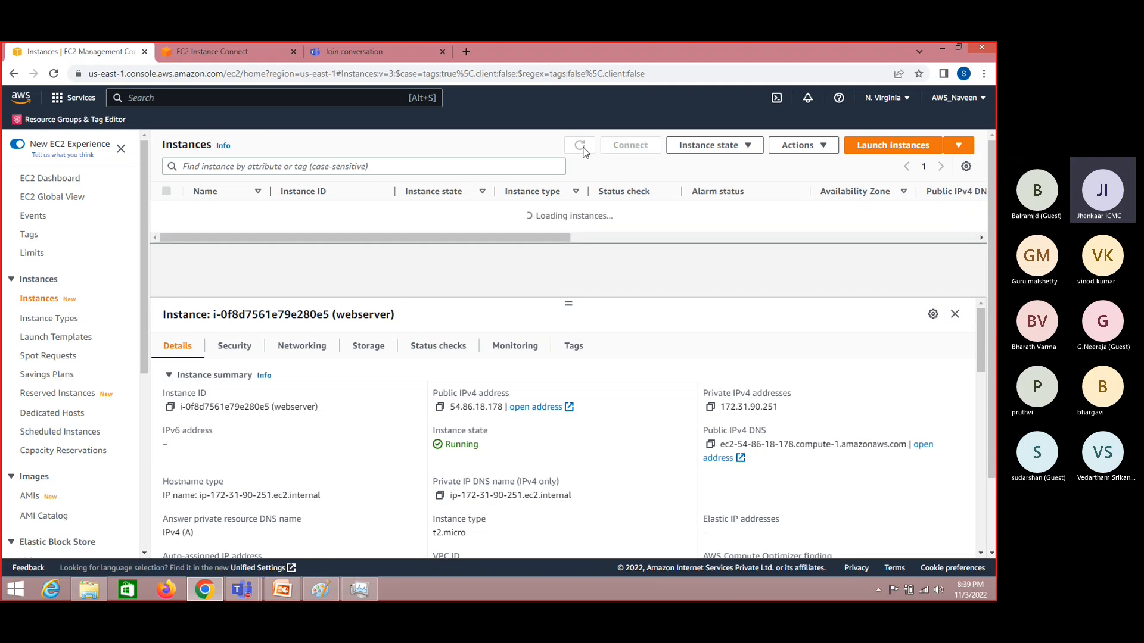
pyautogui.click(579, 146)
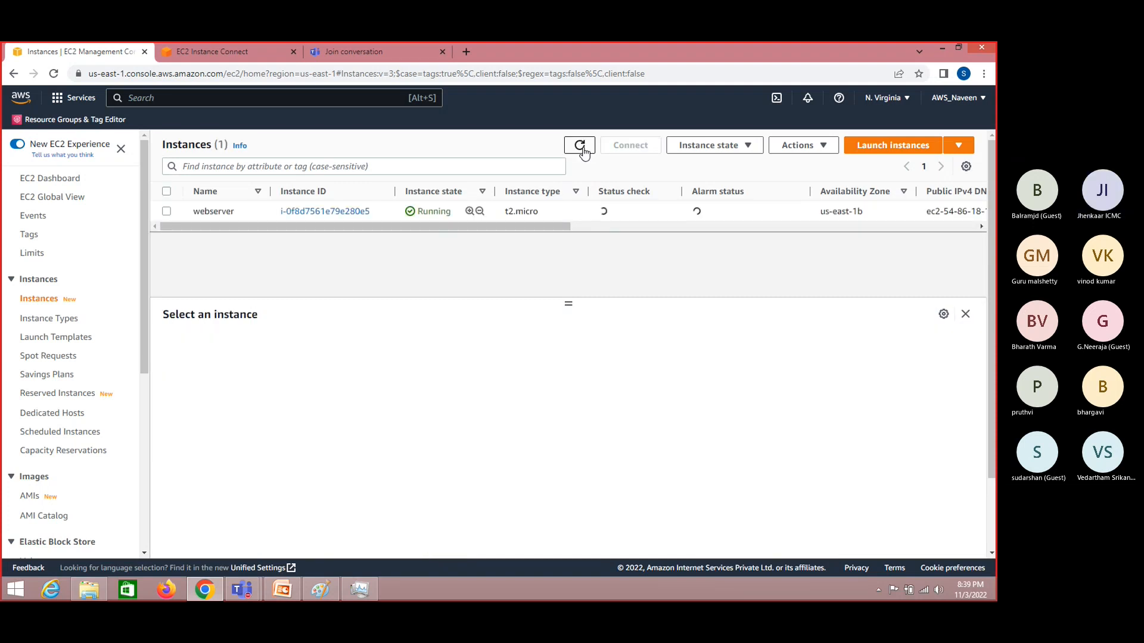
pyautogui.click(581, 147)
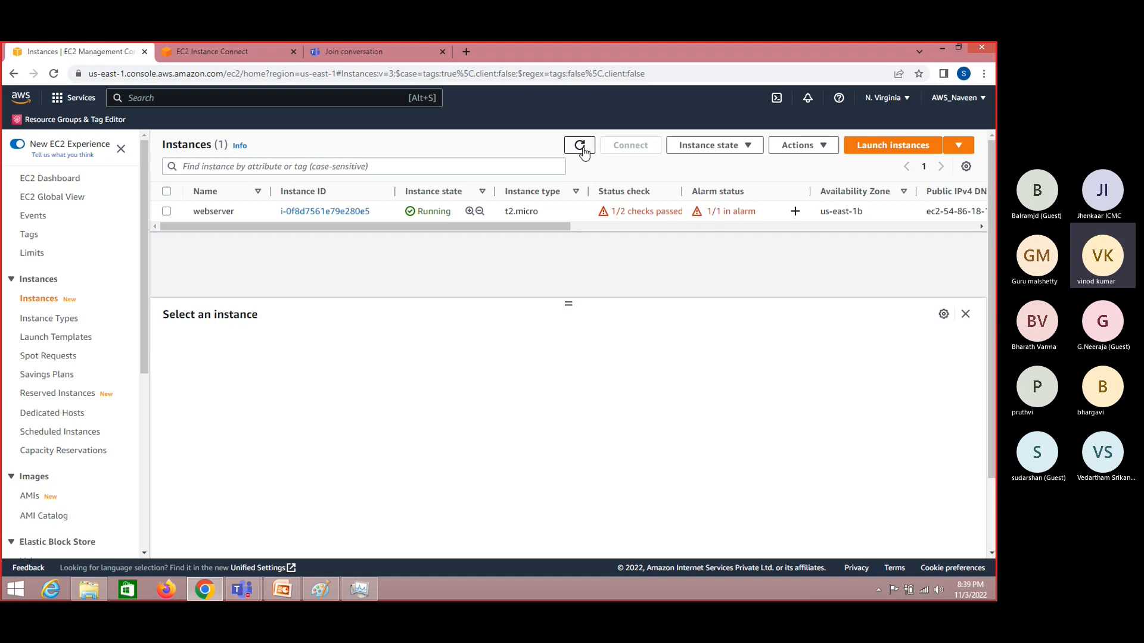
pyautogui.click(580, 147)
pyautogui.click(583, 150)
pyautogui.click(584, 151)
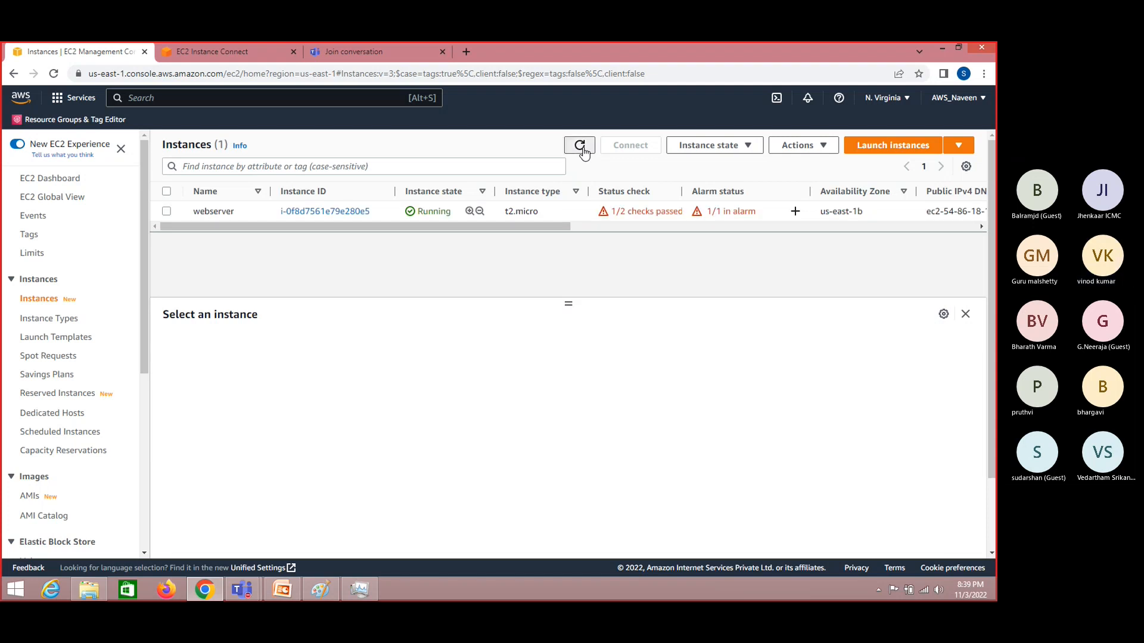
pyautogui.click(584, 151)
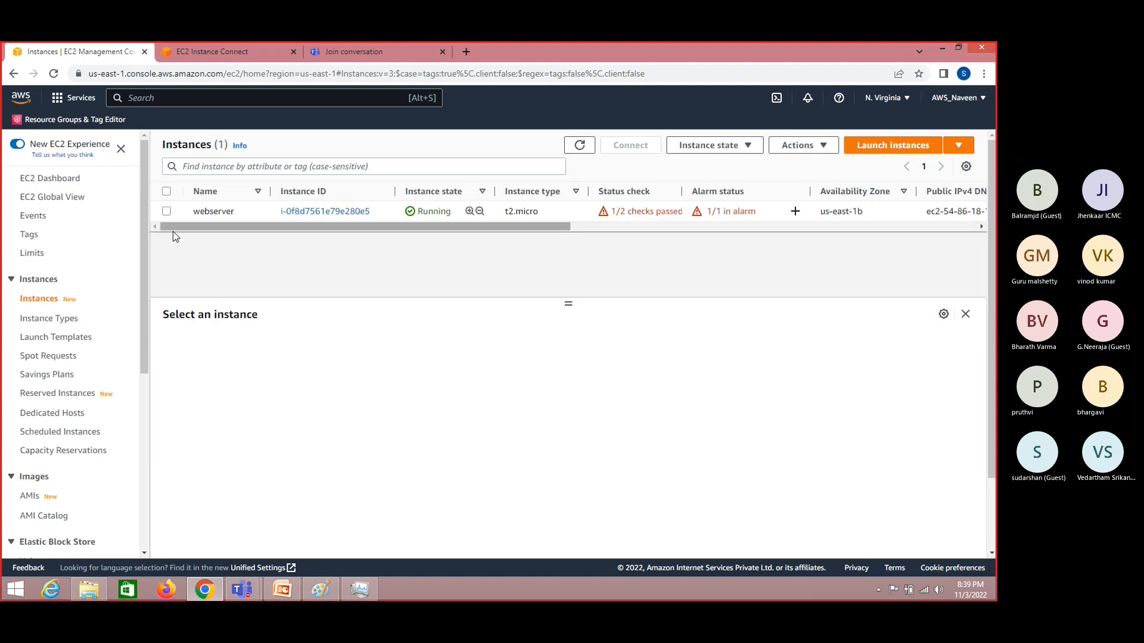
pyautogui.moveTo(569, 303); pyautogui.dragTo(582, 392)
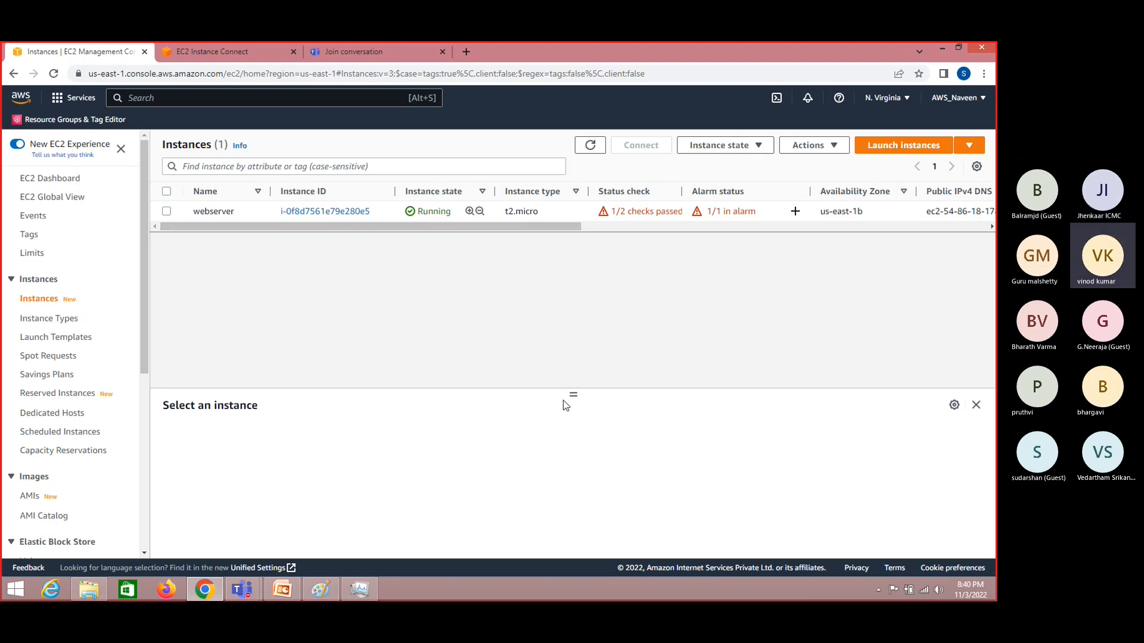
# - Refresh the instances list repeatedly to monitor the webserver's status check and alarm status
pyautogui.click(591, 146)
pyautogui.click(592, 147)
pyautogui.click(591, 146)
pyautogui.click(593, 146)
pyautogui.click(590, 149)
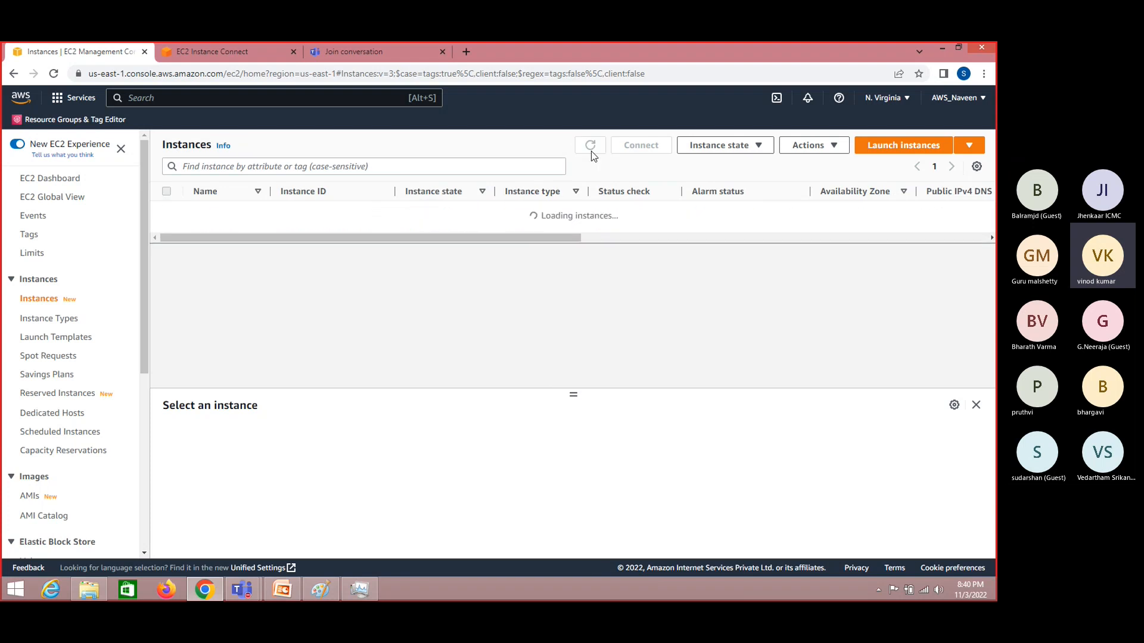
pyautogui.click(590, 146)
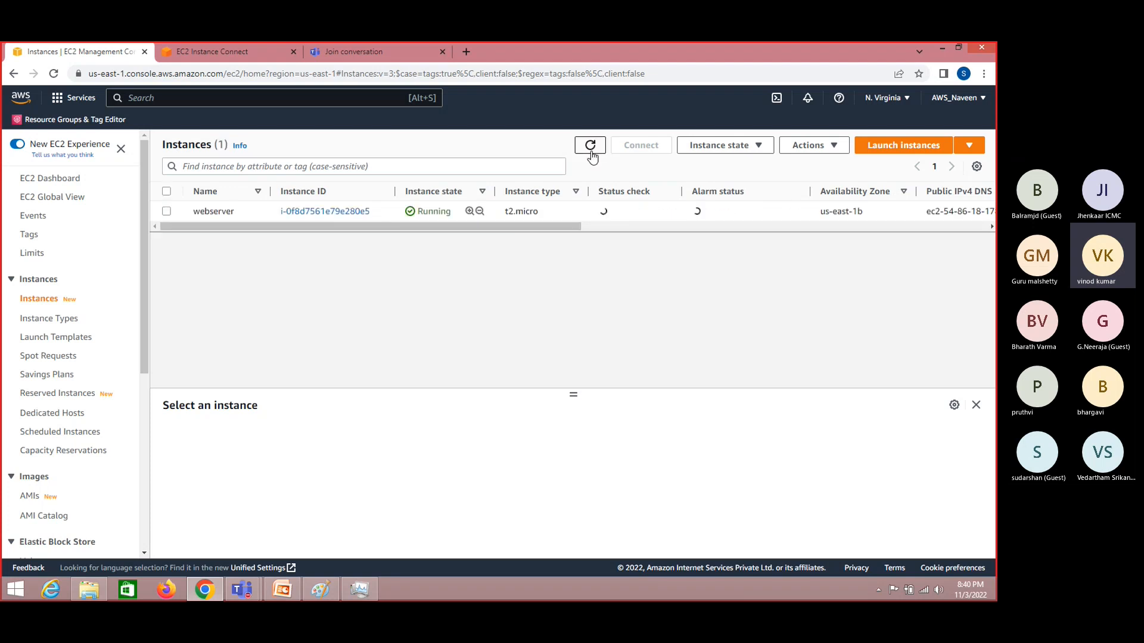
pyautogui.click(590, 146)
pyautogui.click(590, 152)
pyautogui.click(591, 152)
pyautogui.click(590, 152)
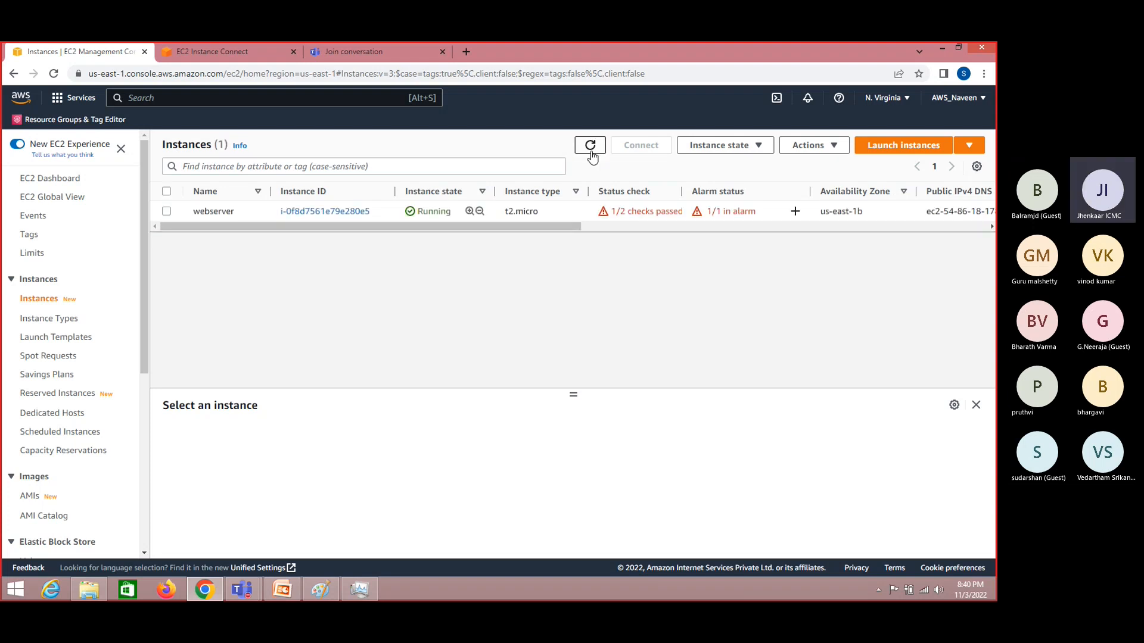
pyautogui.click(591, 152)
pyautogui.click(590, 152)
pyautogui.click(590, 149)
pyautogui.doubleClick(597, 146)
# - Start a new CloudWatch alarm for the webserver with alarm notification turned off and alarm action turned on
pyautogui.click(796, 212)
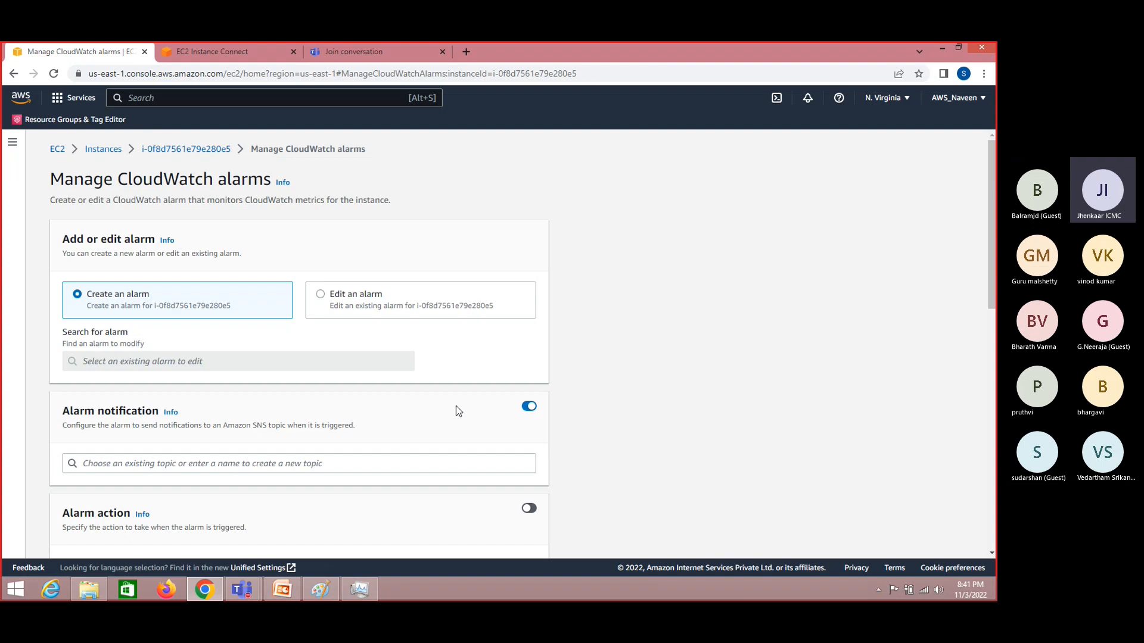
pyautogui.click(528, 407)
pyautogui.click(529, 489)
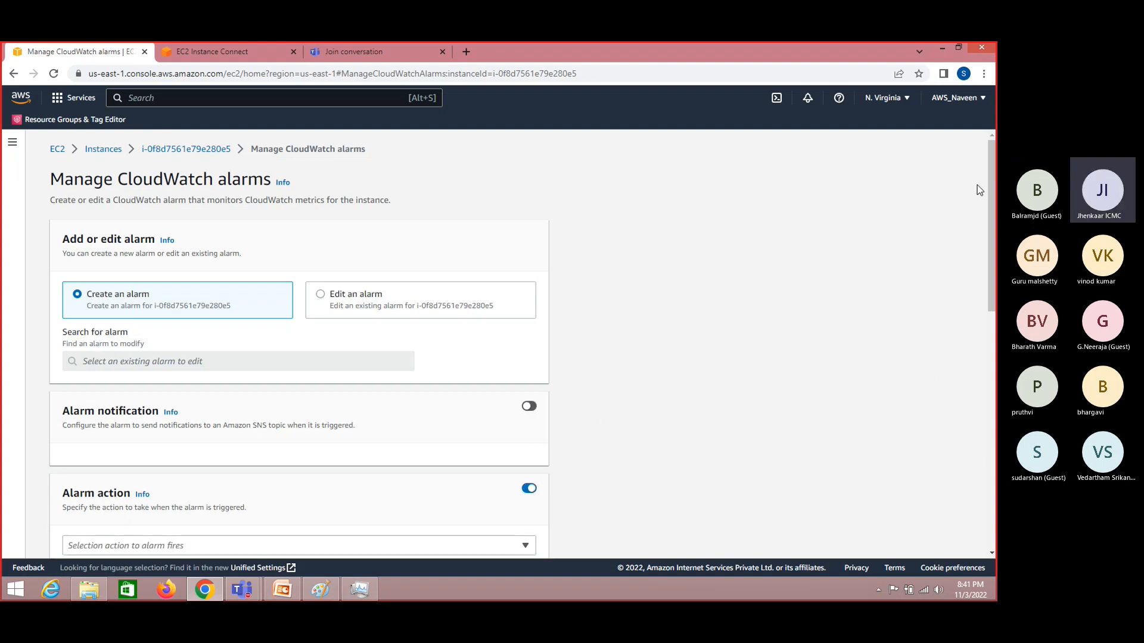
pyautogui.moveTo(992, 230); pyautogui.dragTo(994, 468)
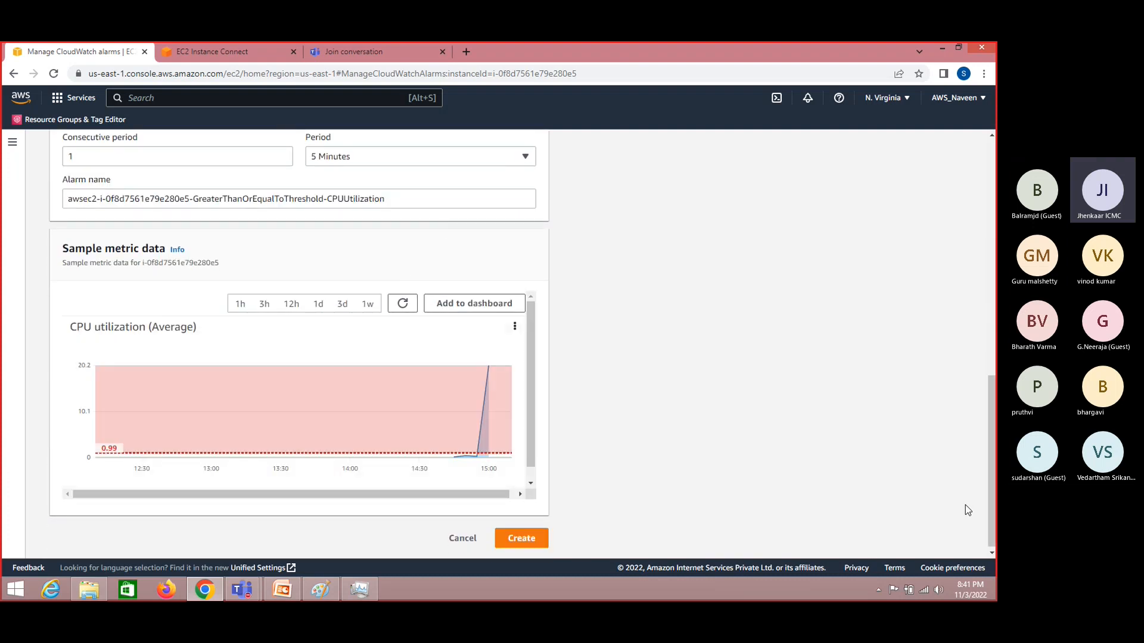
pyautogui.moveTo(991, 486); pyautogui.dragTo(992, 392)
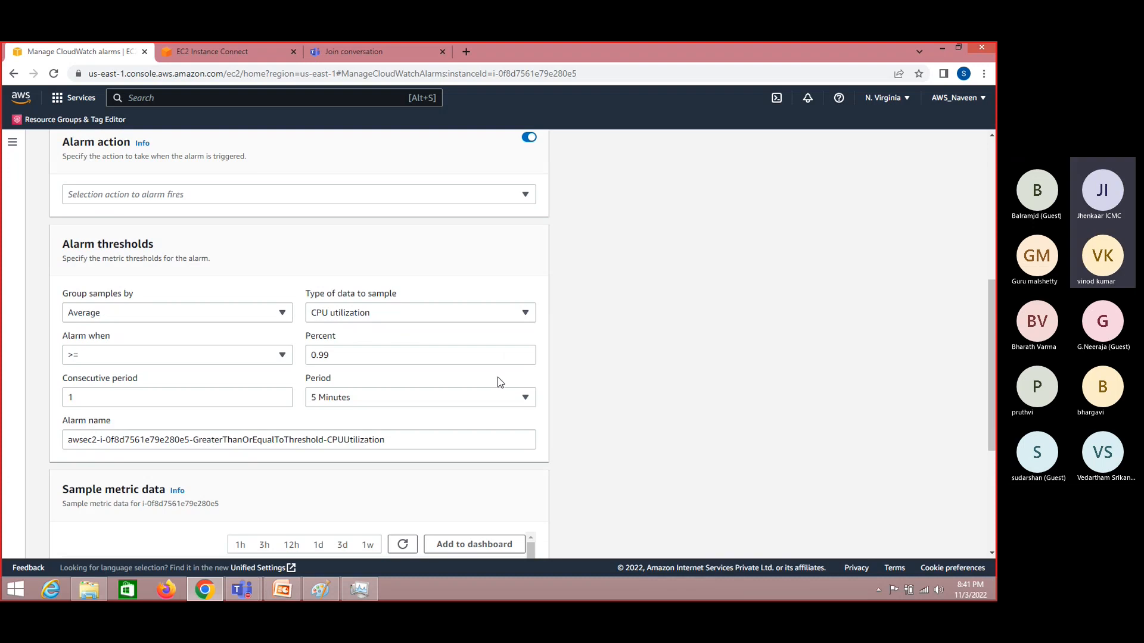
# - Set the new alarm's type of data to sample to Network in, and return to the instances list without creating the alarm
pyautogui.click(429, 310)
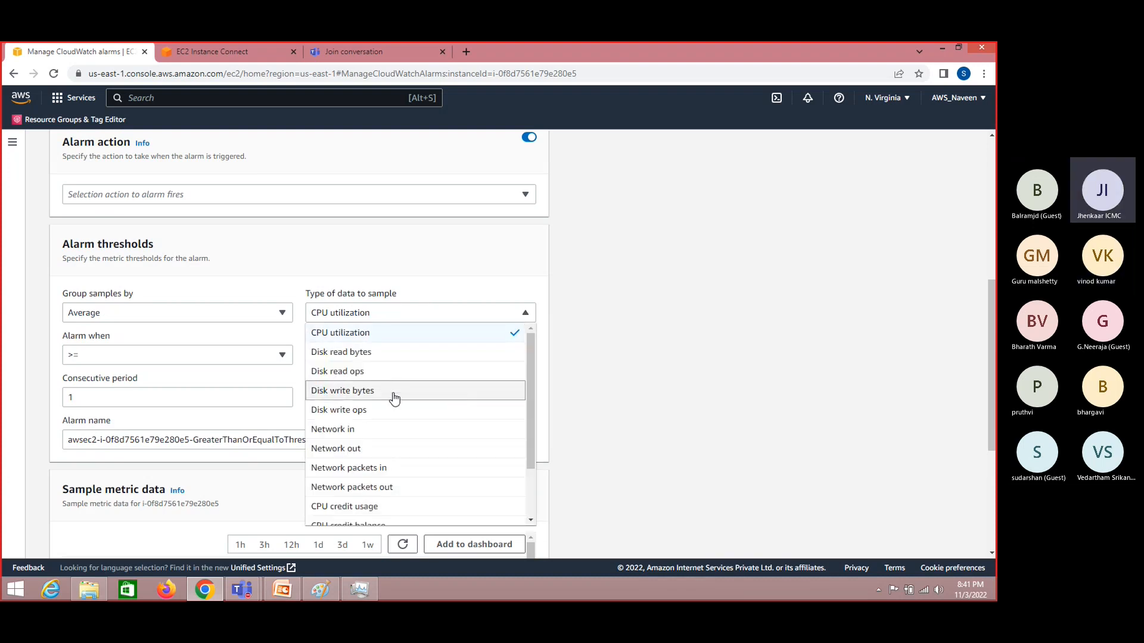
pyautogui.moveTo(533, 404); pyautogui.dragTo(524, 478)
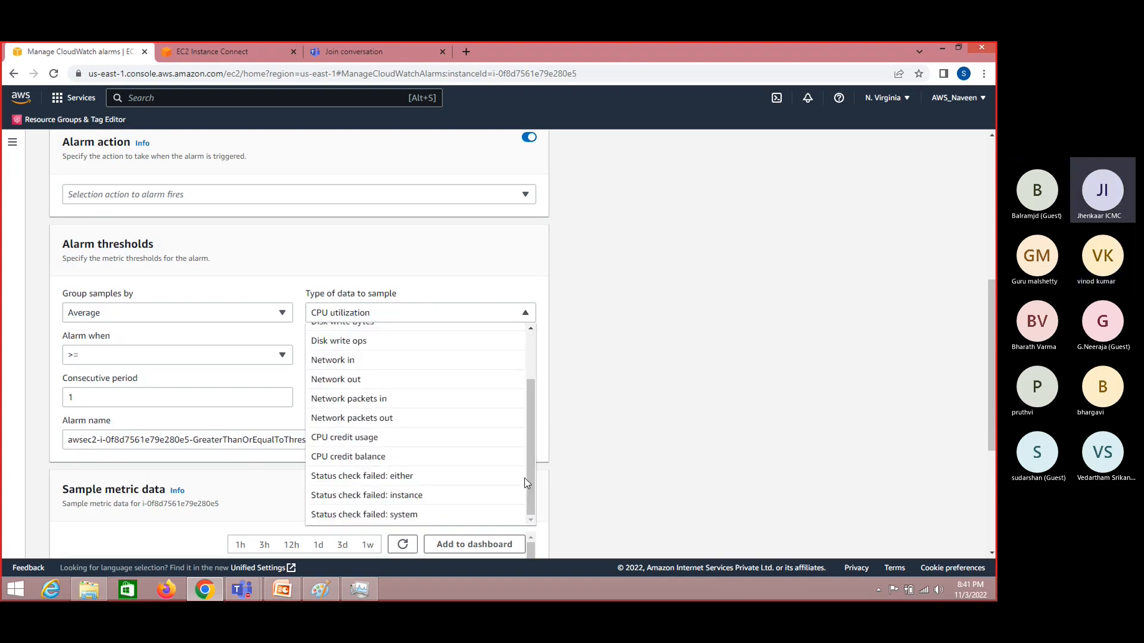
pyautogui.click(368, 361)
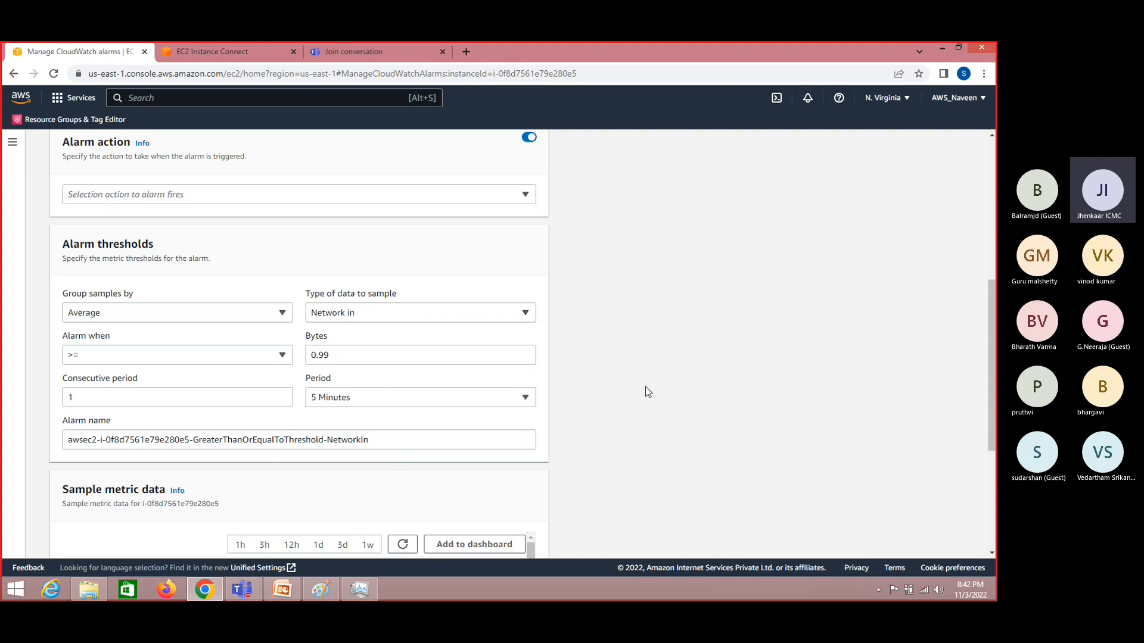
pyautogui.moveTo(992, 370); pyautogui.dragTo(993, 316)
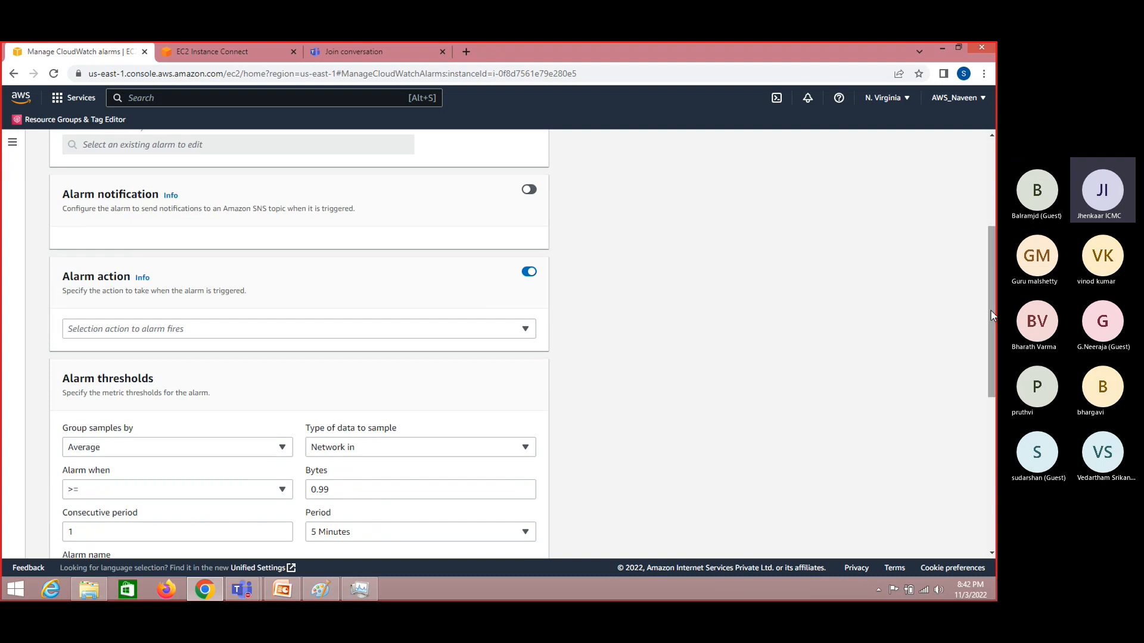
pyautogui.moveTo(991, 310); pyautogui.dragTo(985, 246)
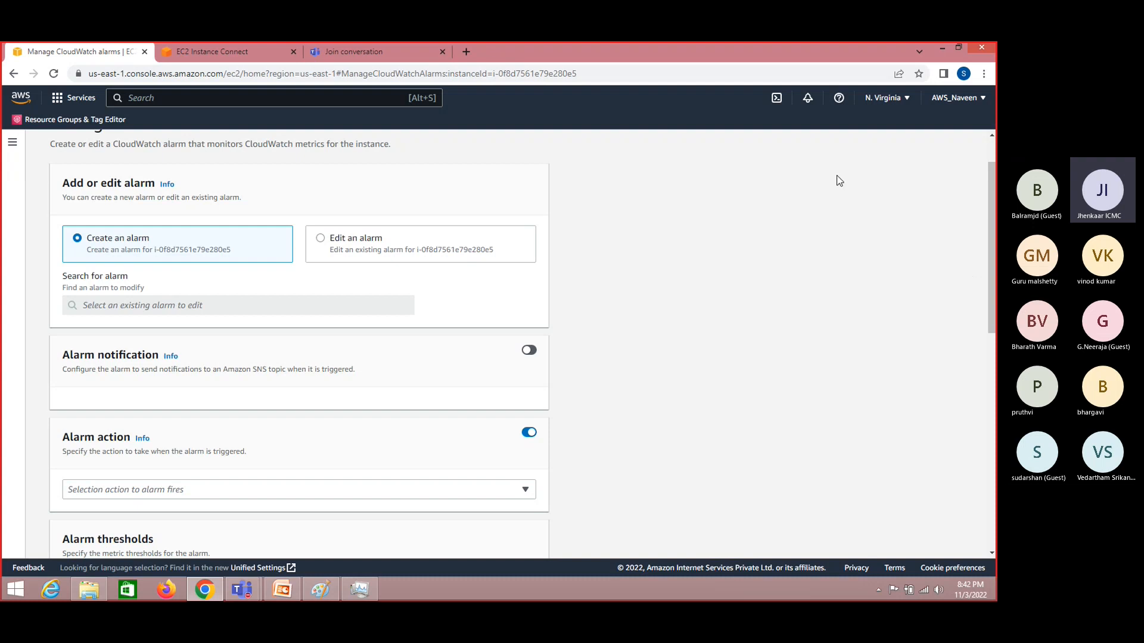
pyautogui.moveTo(993, 268); pyautogui.dragTo(993, 211)
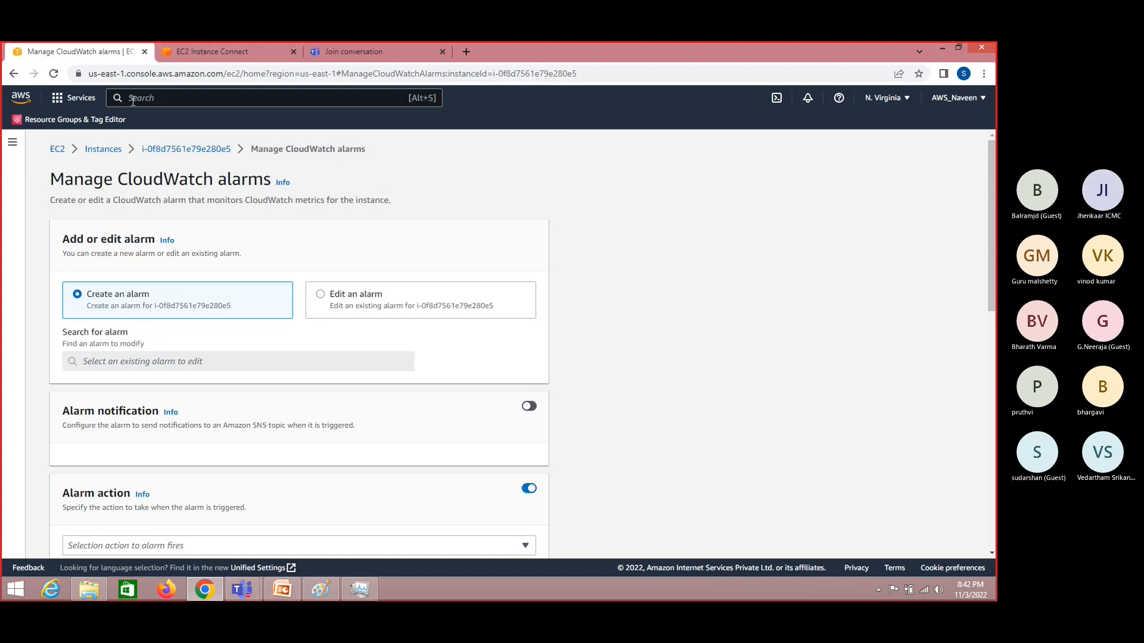
pyautogui.click(104, 150)
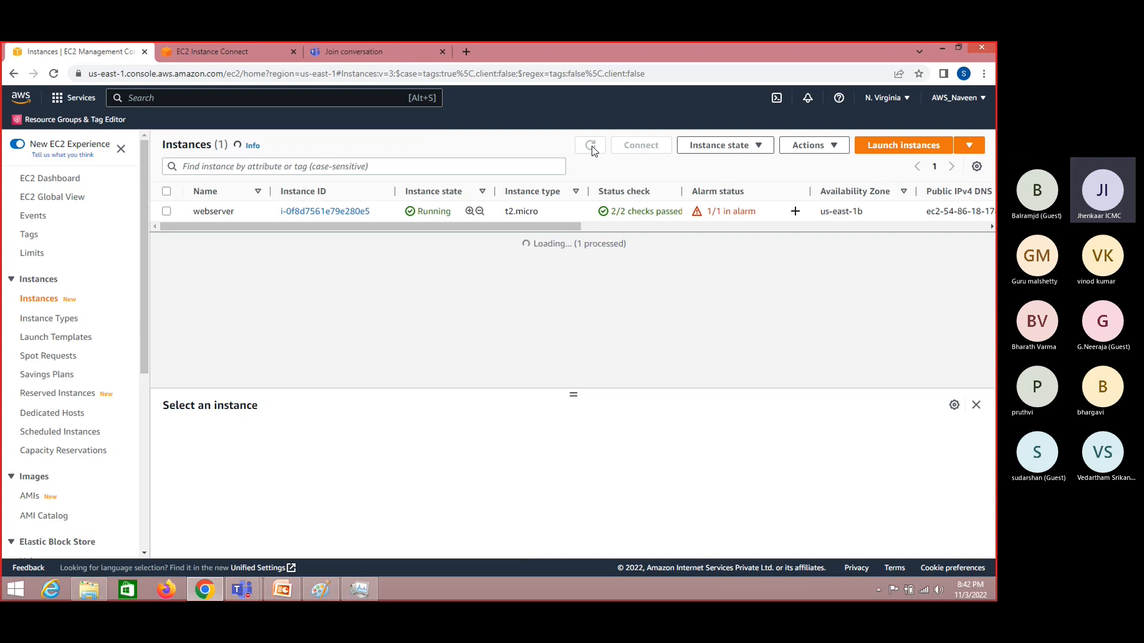
# - Refresh the instances list to recheck the webserver's status check and alarm status, and collapse the instance details pane
pyautogui.click(590, 145)
pyautogui.click(591, 147)
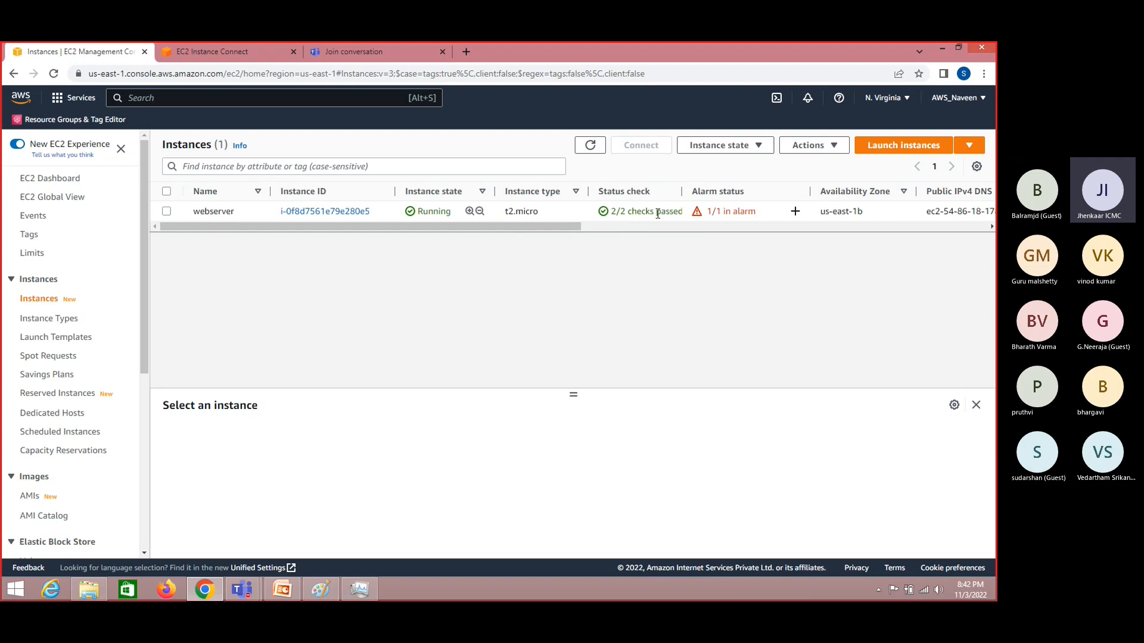
pyautogui.click(594, 152)
pyautogui.click(595, 154)
pyautogui.click(595, 153)
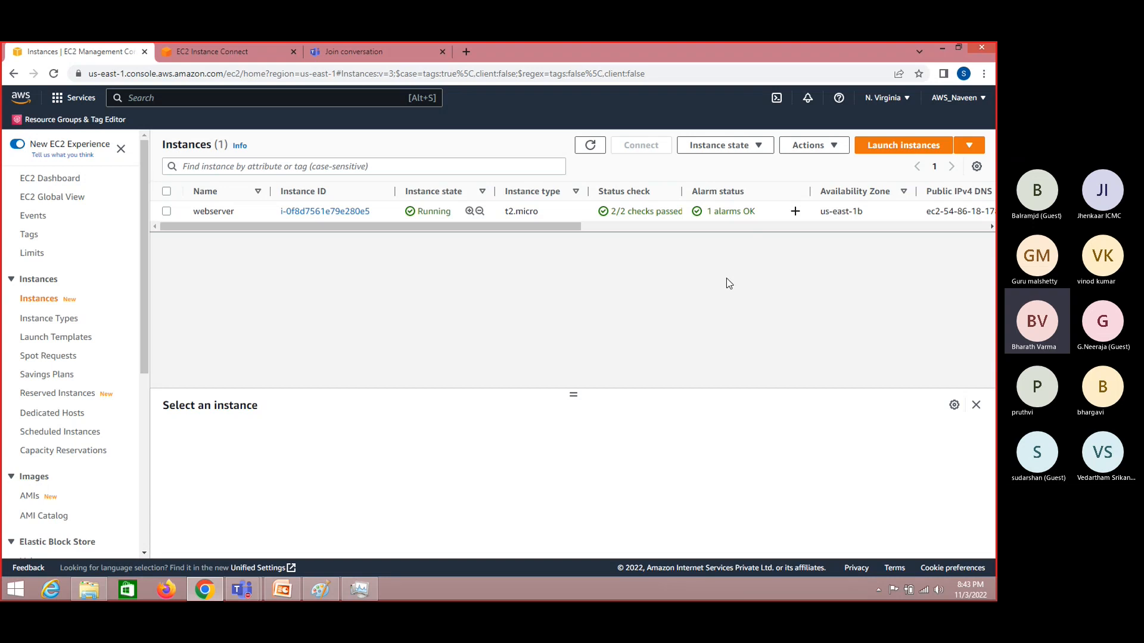
pyautogui.click(976, 405)
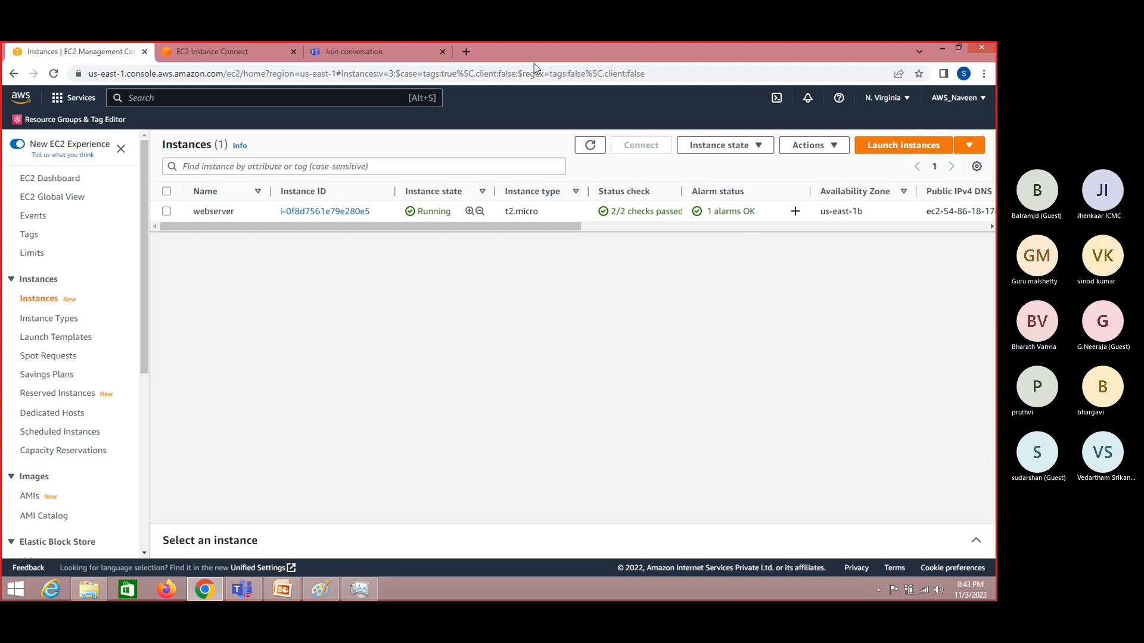
pyautogui.click(591, 146)
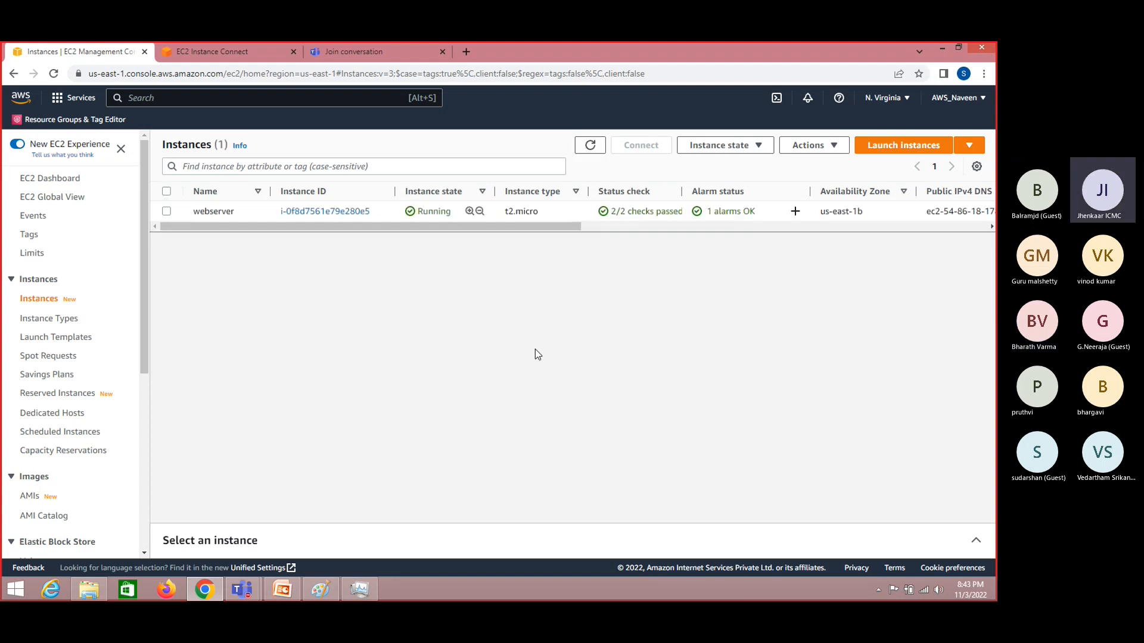
# - Switch to the Microsoft Teams meeting and stop the meeting recording
pyautogui.hotkey('alt', 'Tab')
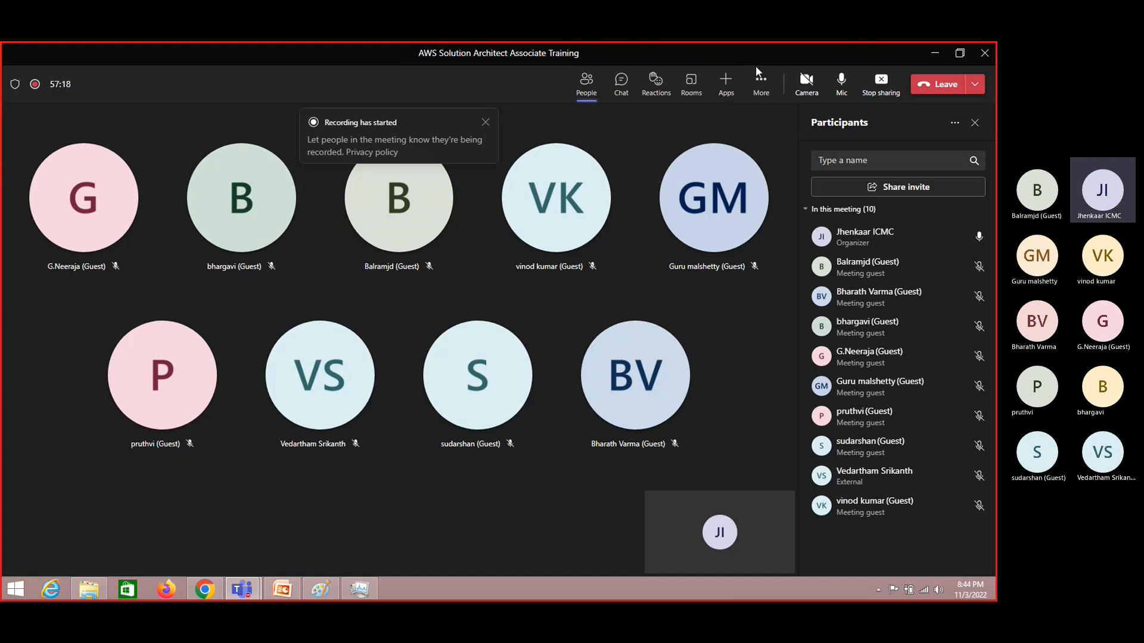
pyautogui.click(761, 82)
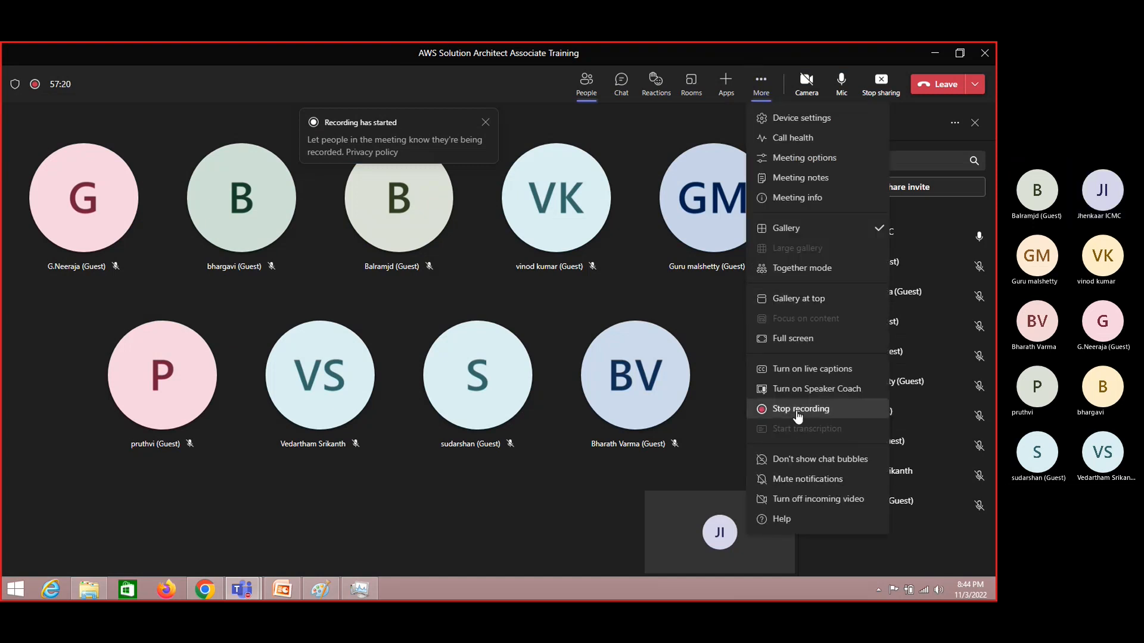